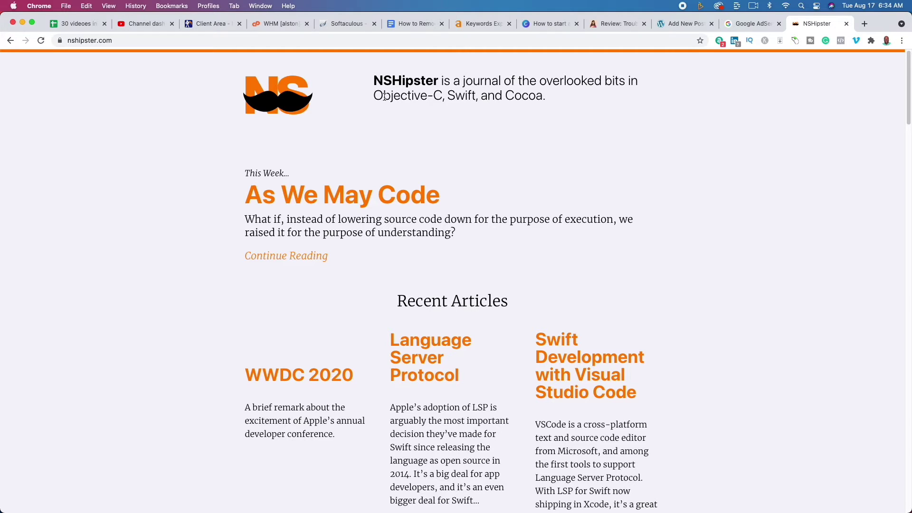
left_click_drag(373, 96, 530, 98)
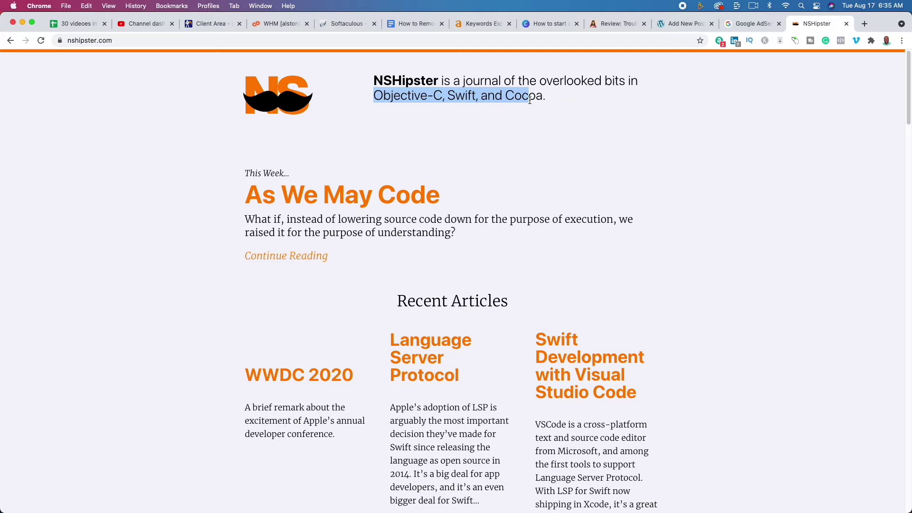
scroll(494, 326, "down", 10)
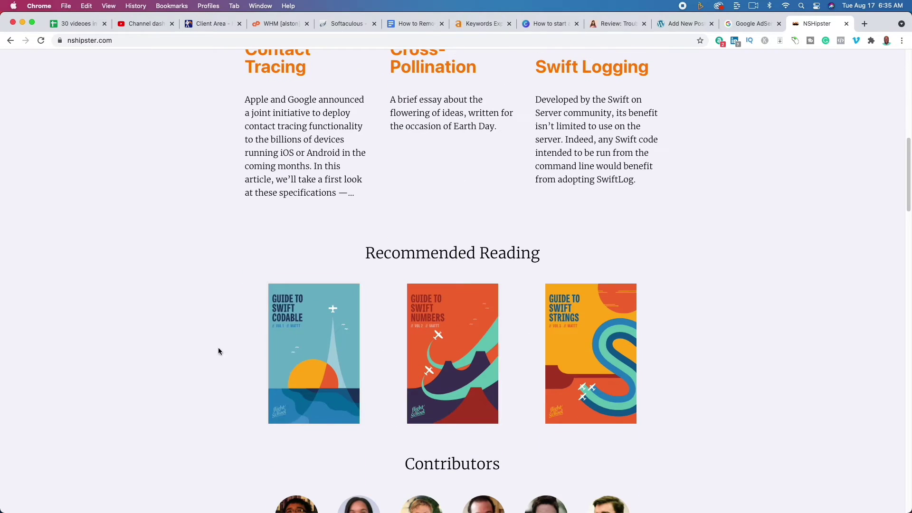
scroll(205, 357, "down", 7)
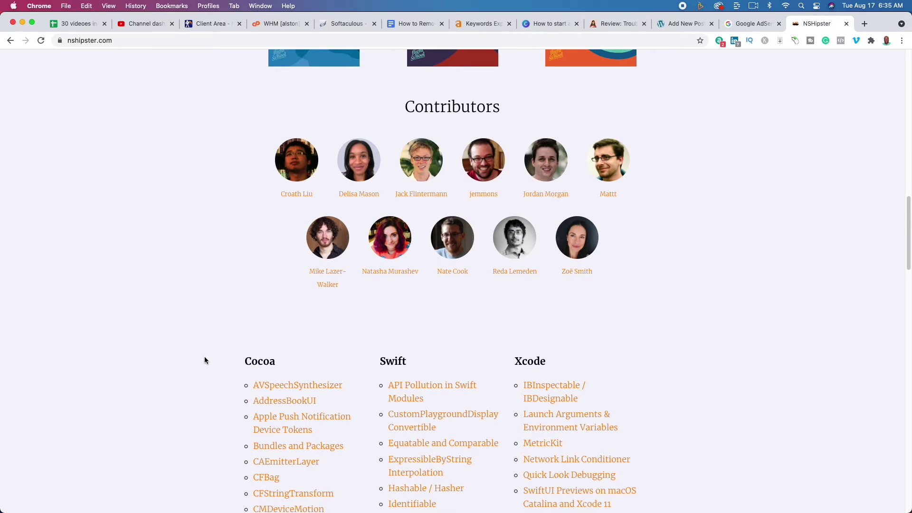
scroll(204, 360, "down", 7)
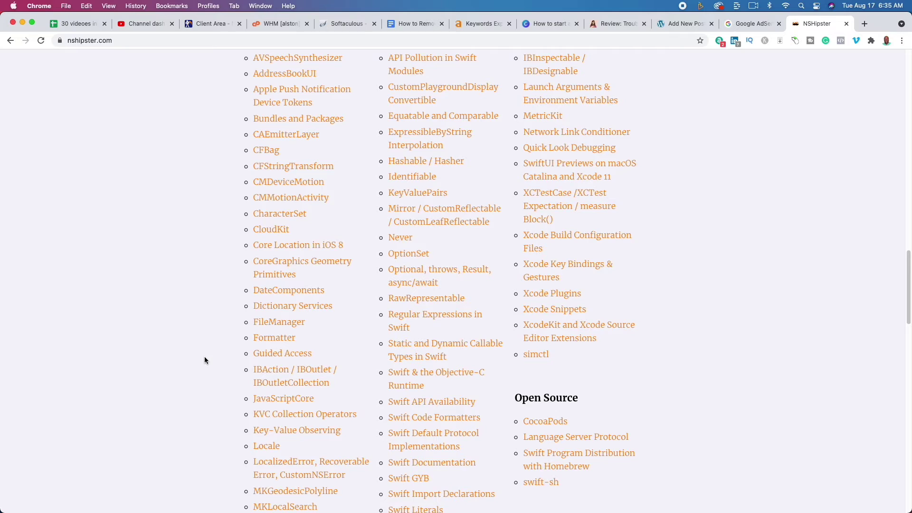
key("Home")
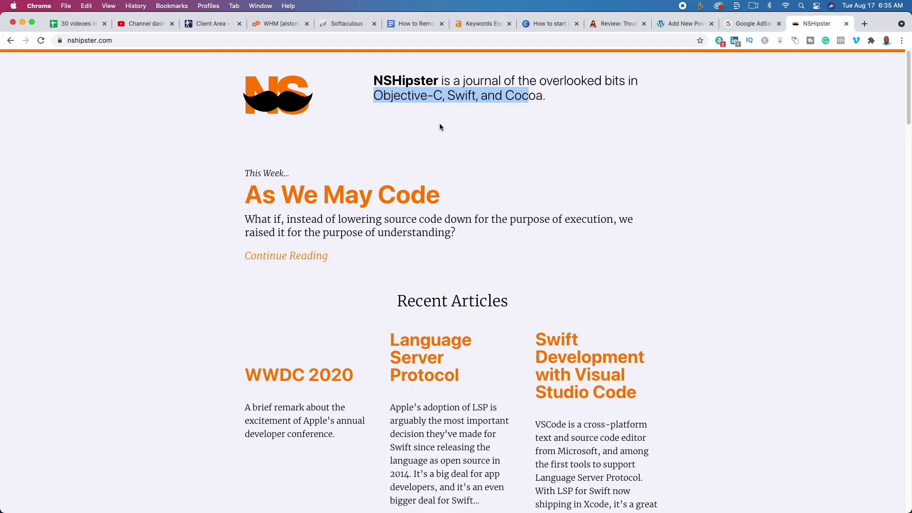
left_click(532, 257)
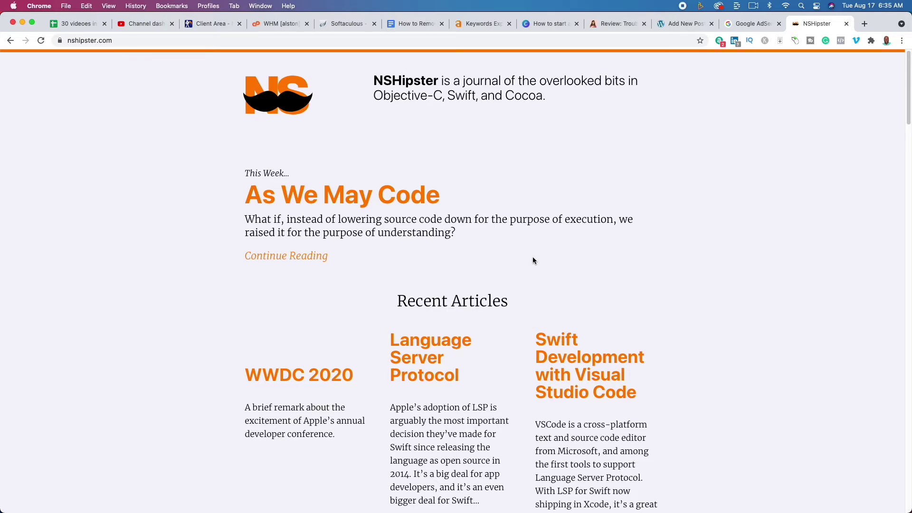
scroll(427, 286, "down", 5)
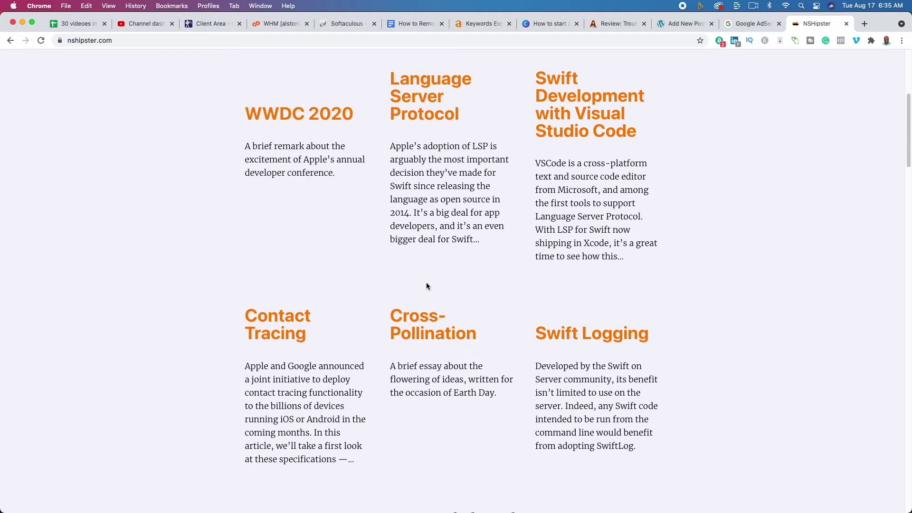
scroll(426, 286, "down", 3)
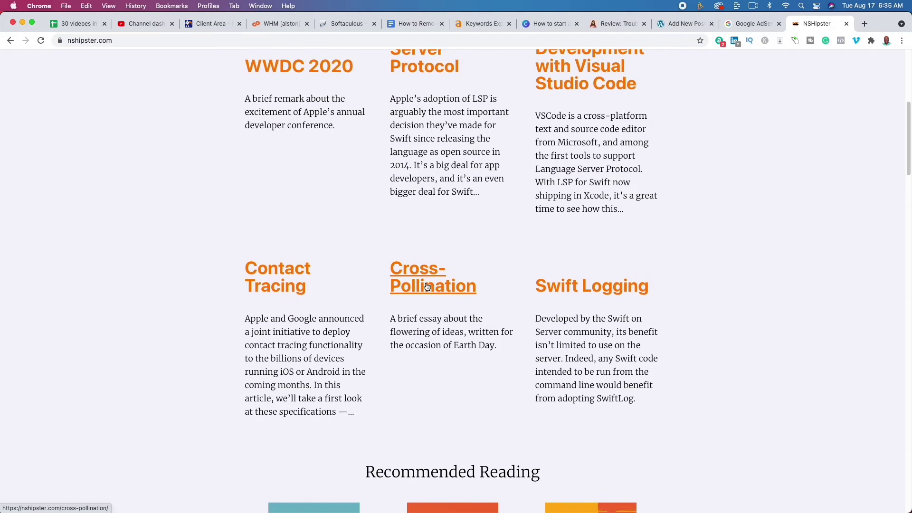
scroll(426, 286, "down", 3)
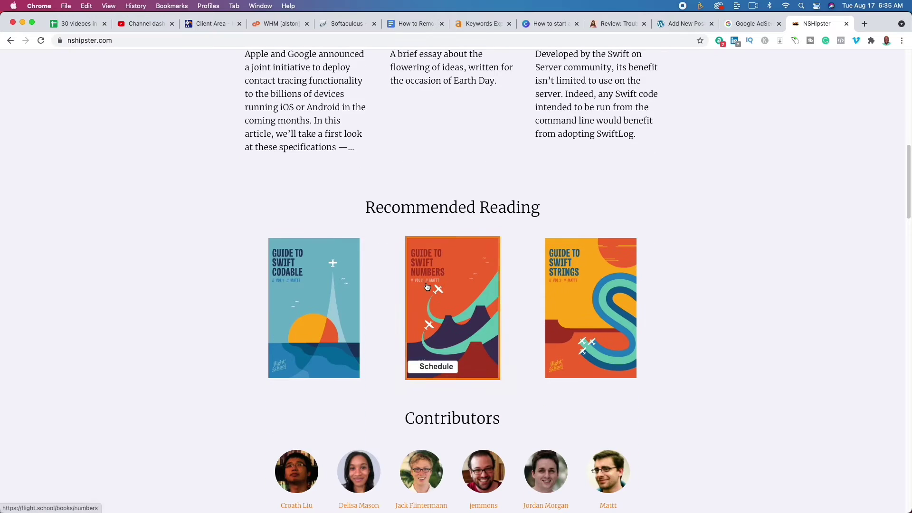
scroll(153, 310, "down", 4)
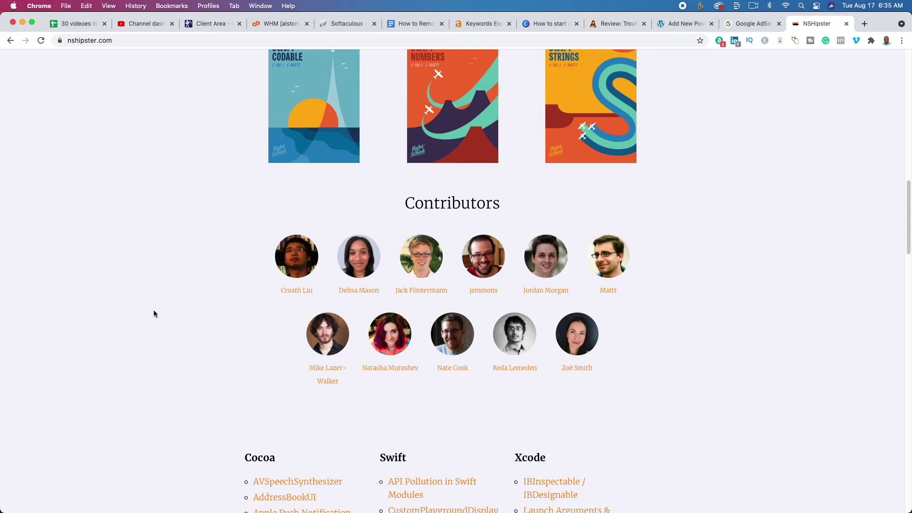
scroll(187, 321, "down", 6)
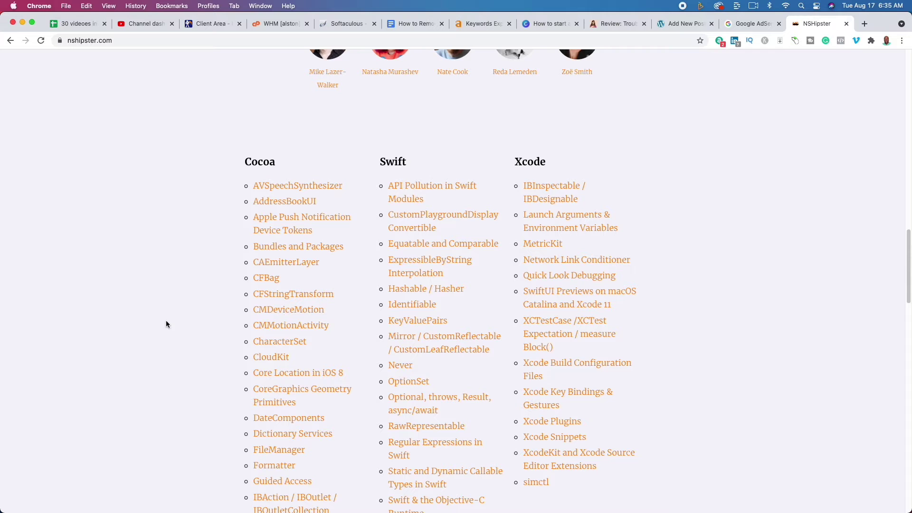
scroll(166, 322, "down", 2)
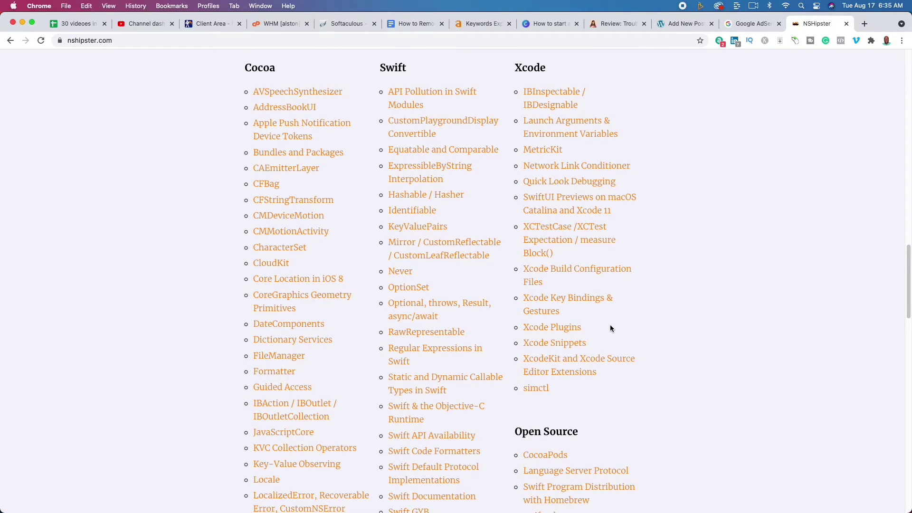
scroll(183, 360, "up", 10)
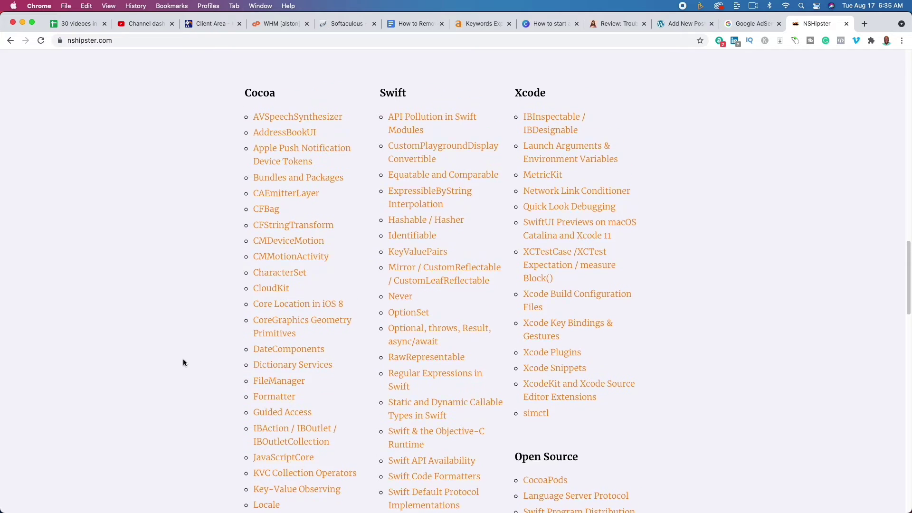
scroll(184, 363, "up", 4)
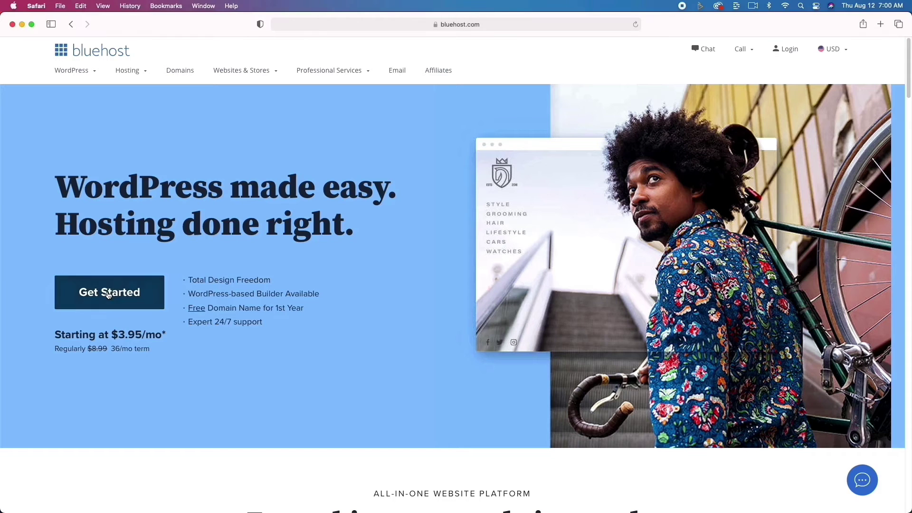
Compare the hosting plans and pick Basic at $3.95/mo on a 36-month term.
left_click(109, 293)
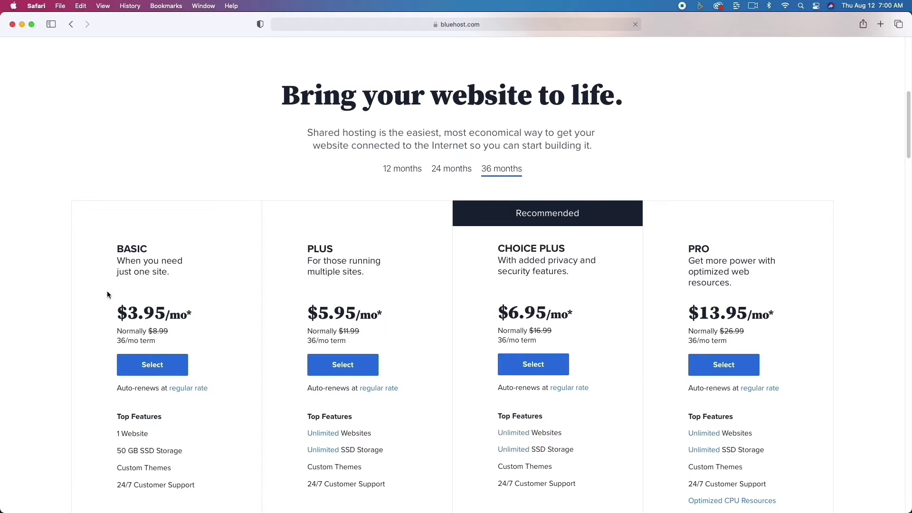
scroll(107, 291, "down", 5)
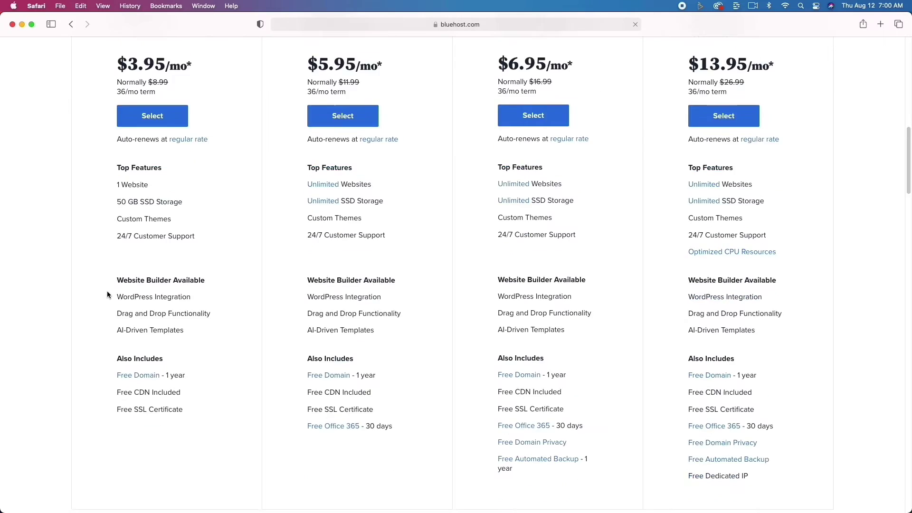
scroll(107, 295, "up", 3)
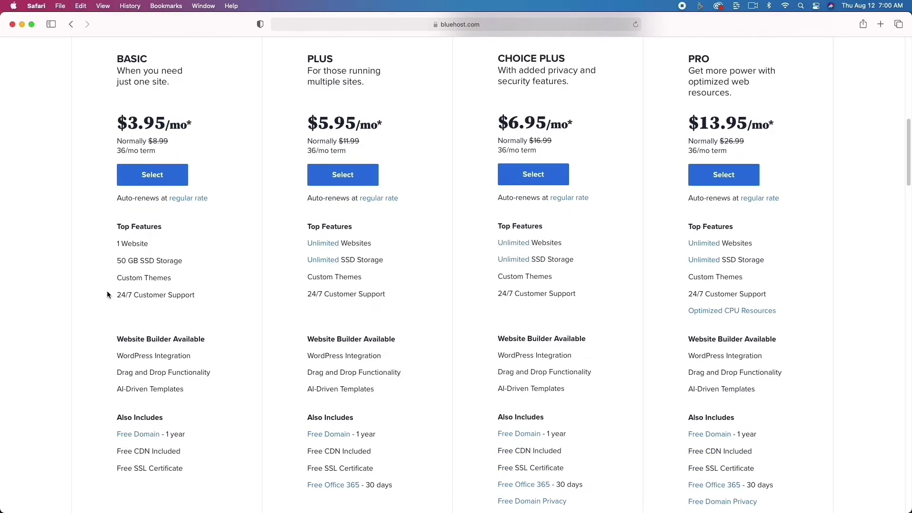
scroll(107, 295, "up", 2)
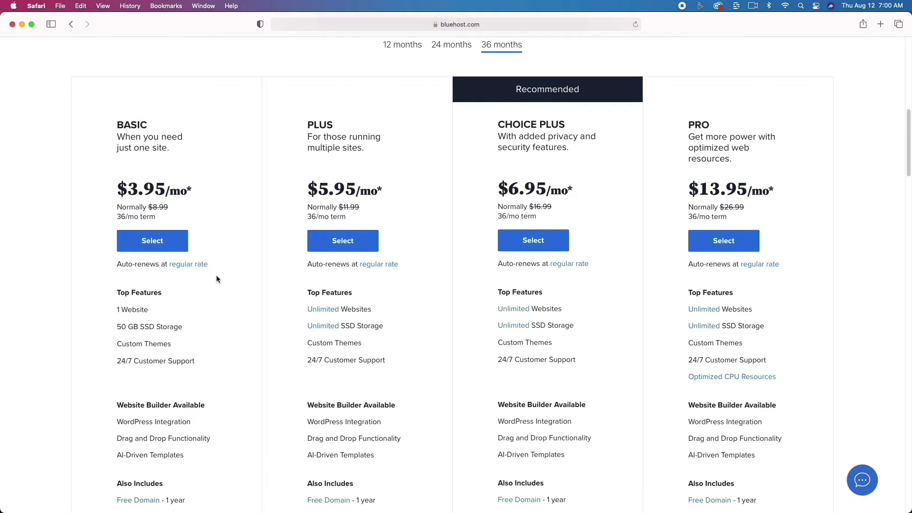
left_click(169, 237)
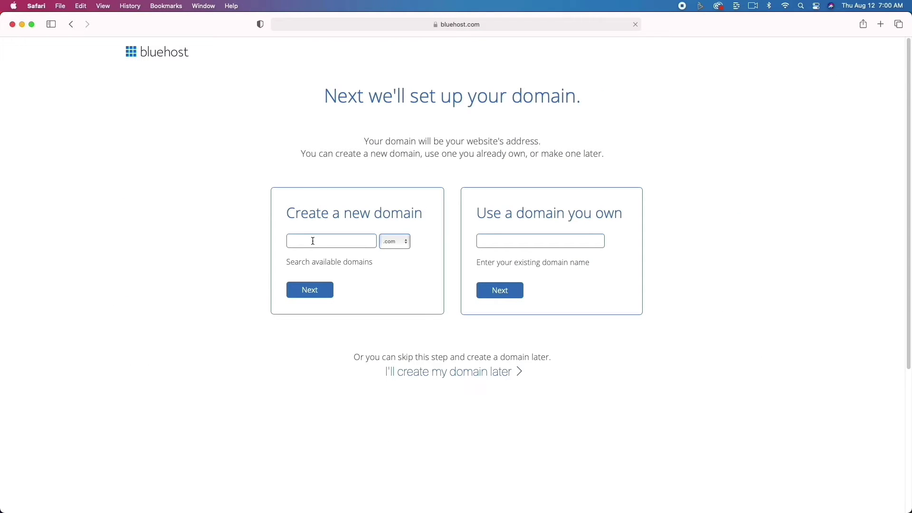
left_click(313, 241)
Check webhostingreview.com, find it taken, and change the new domain name to webhostingrewinds.
type("webhostingreview")
key("Return")
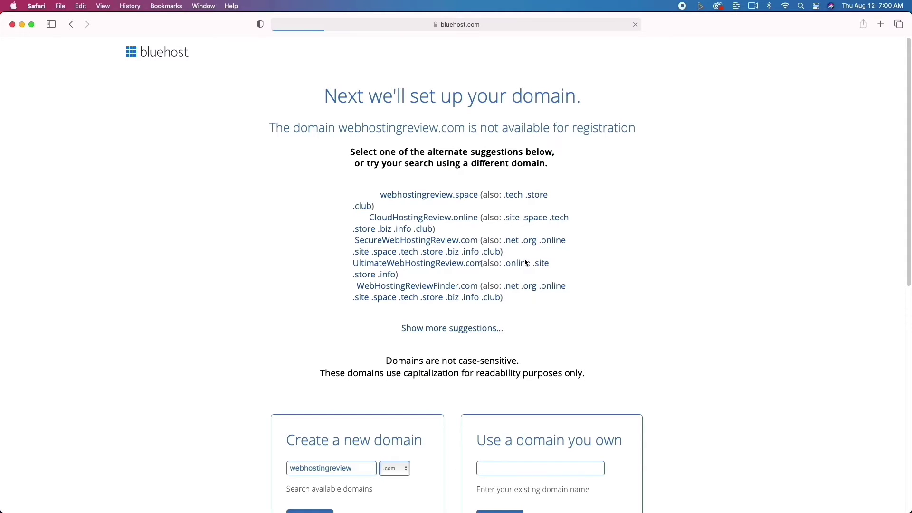
scroll(457, 266, "down", 5)
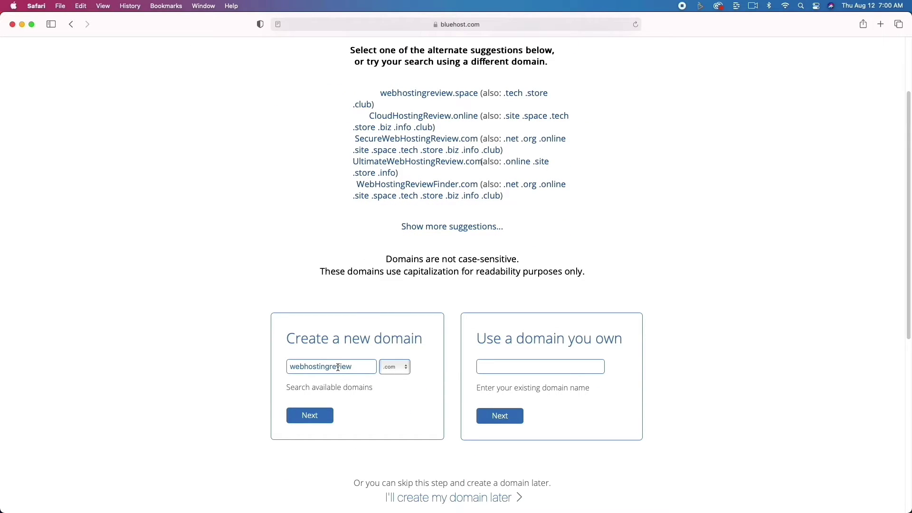
left_click_drag(337, 368, 366, 369)
type("winds")
Continue with webhostingrewinds.com and go through the package extras and payment form to the receipt.
left_click(318, 415)
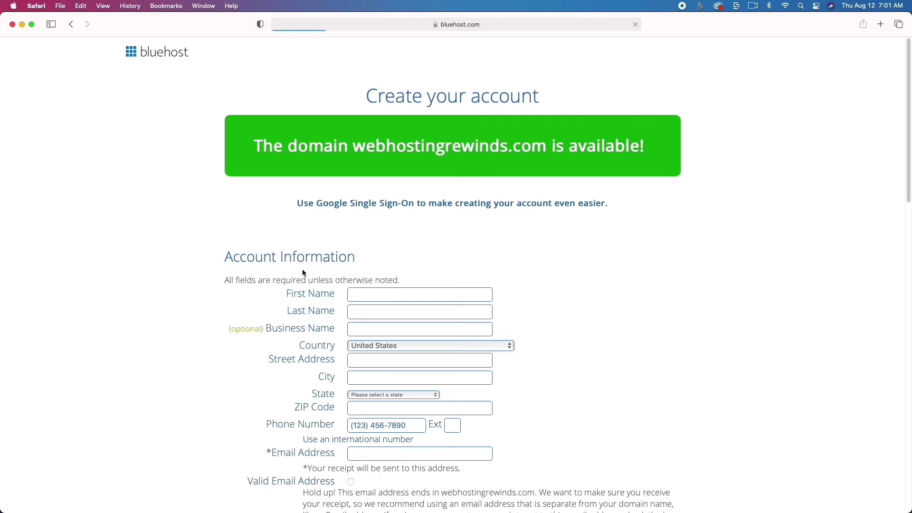
scroll(210, 273, "down", 3)
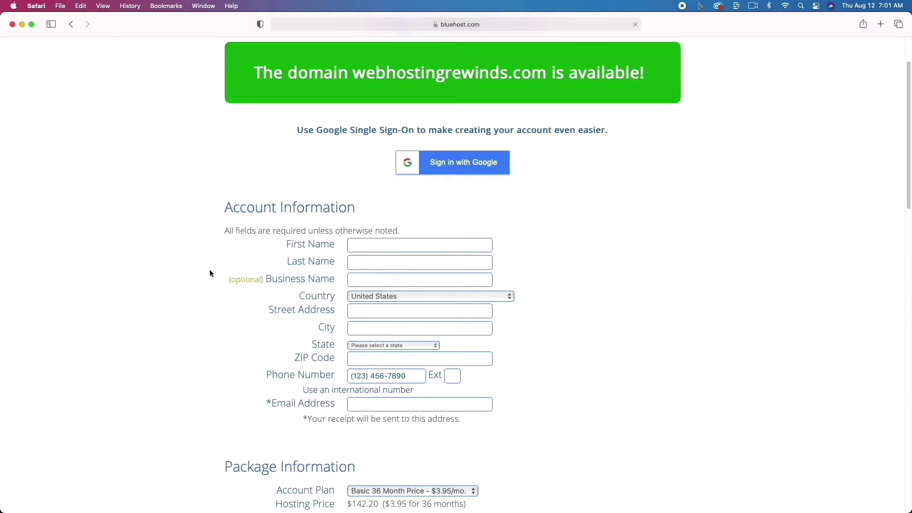
scroll(210, 274, "down", 1)
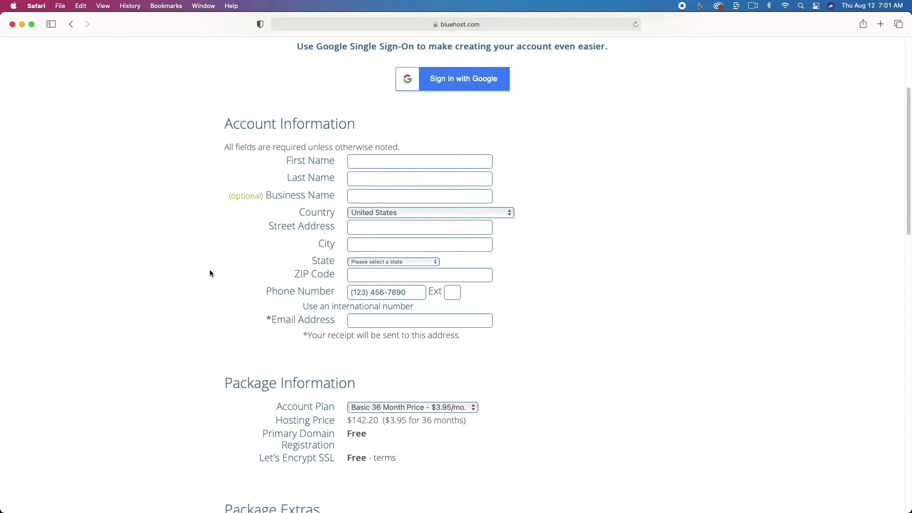
scroll(210, 274, "down", 5)
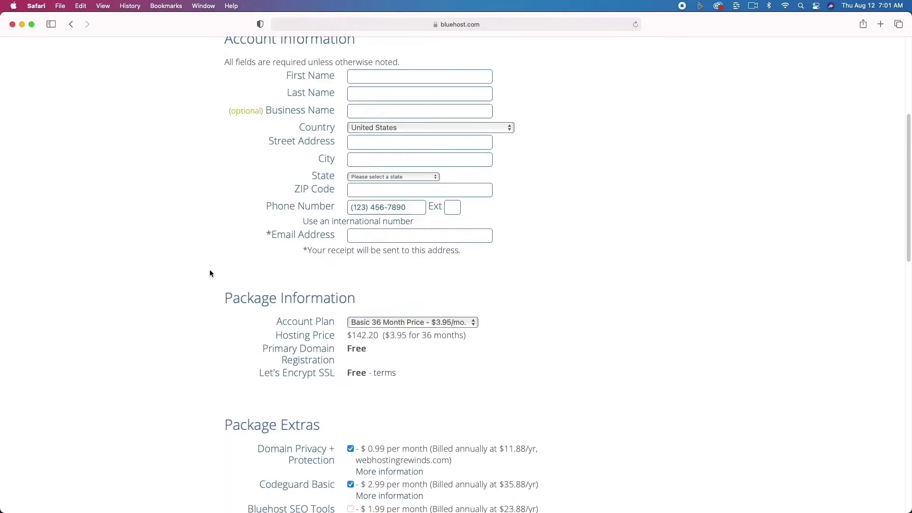
scroll(210, 274, "down", 2)
scroll(211, 274, "up", 12)
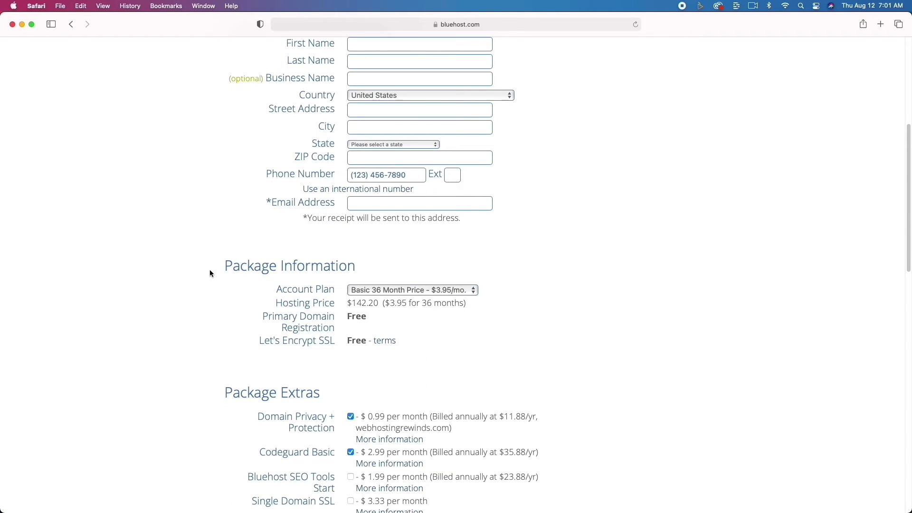
scroll(210, 273, "down", 4)
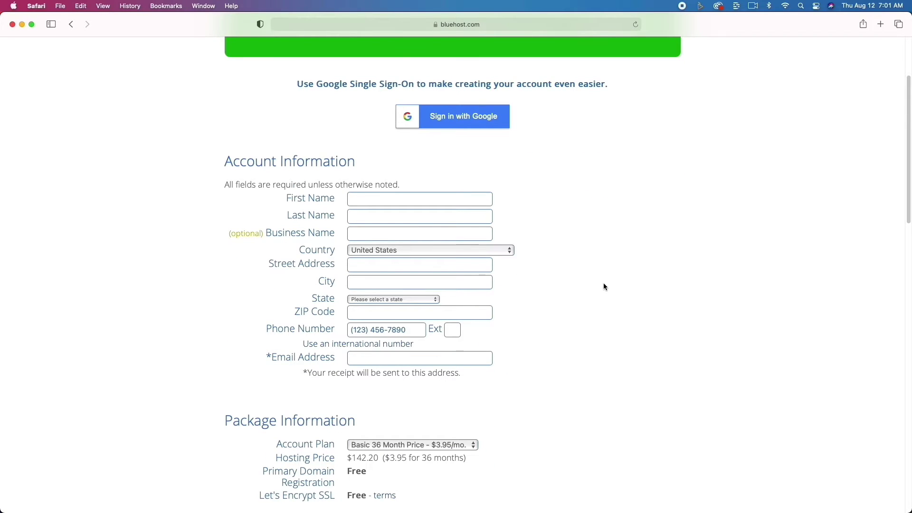
scroll(546, 328, "down", 8)
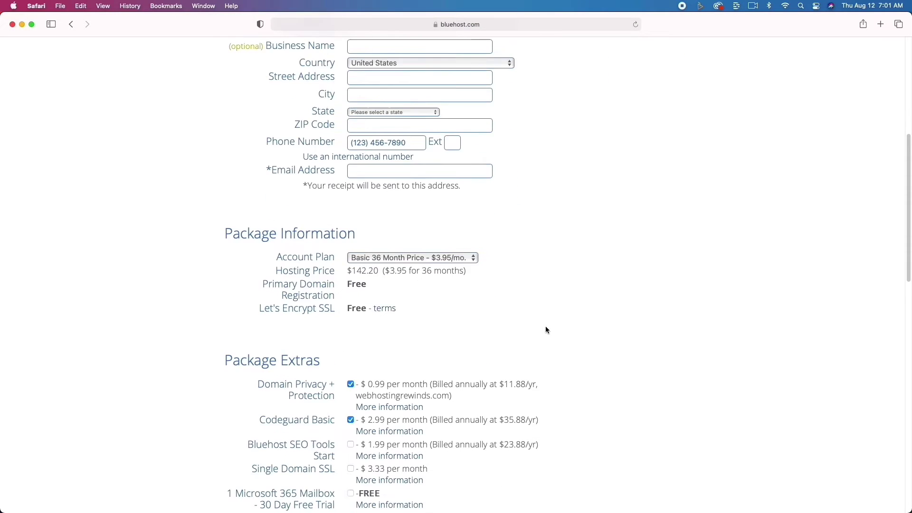
scroll(546, 328, "down", 3)
scroll(546, 328, "down", 1)
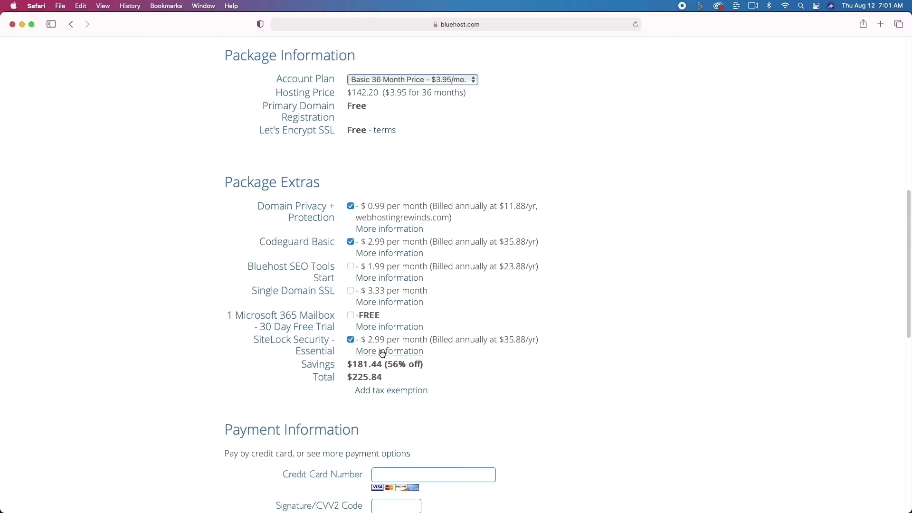
scroll(407, 418, "down", 1)
scroll(407, 418, "down", 8)
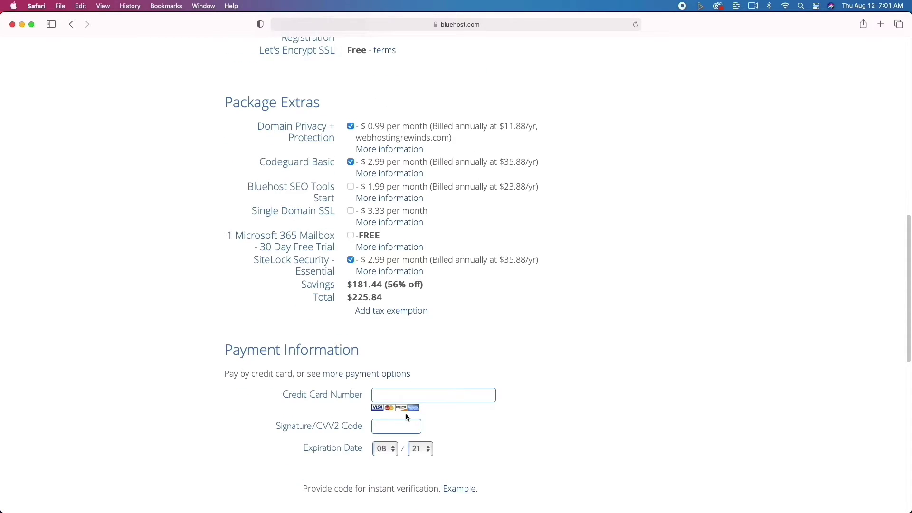
scroll(407, 414, "down", 2)
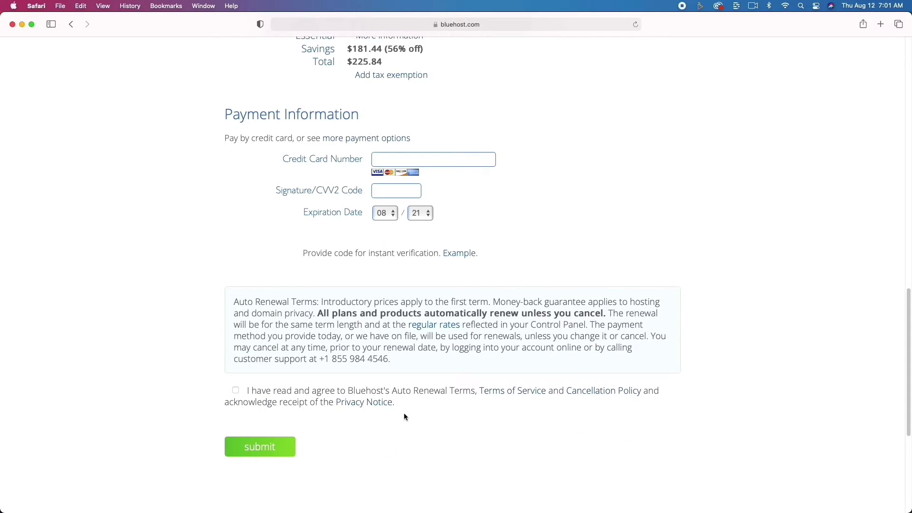
scroll(405, 417, "up", 20)
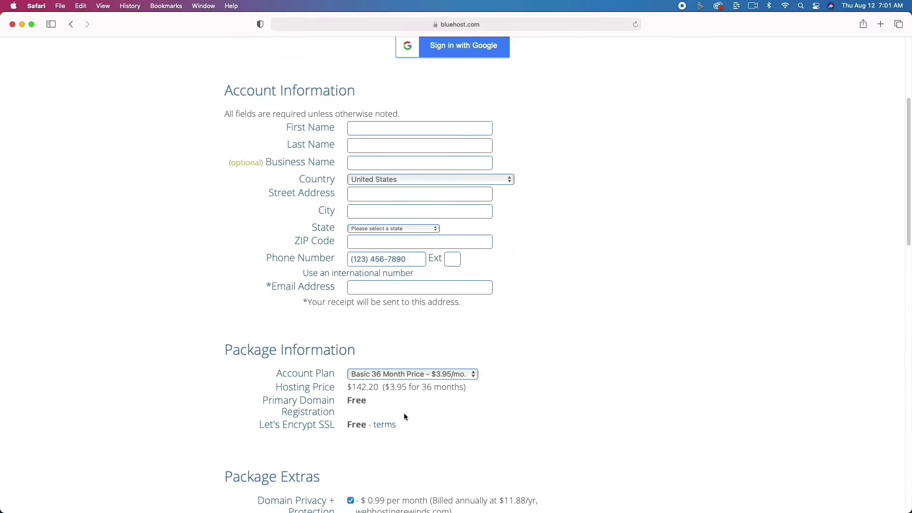
scroll(405, 416, "up", 5)
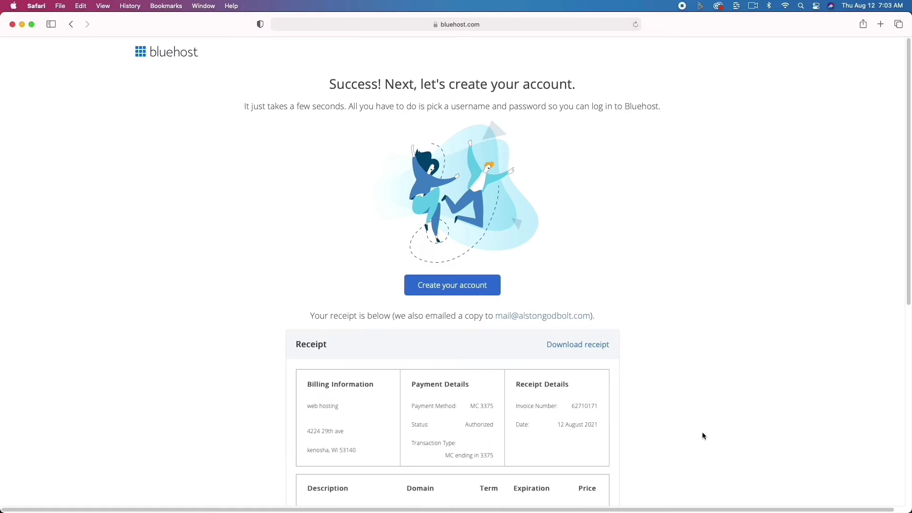
Create the hosting account login with a new password, entered twice, and accept the terms.
left_click(476, 283)
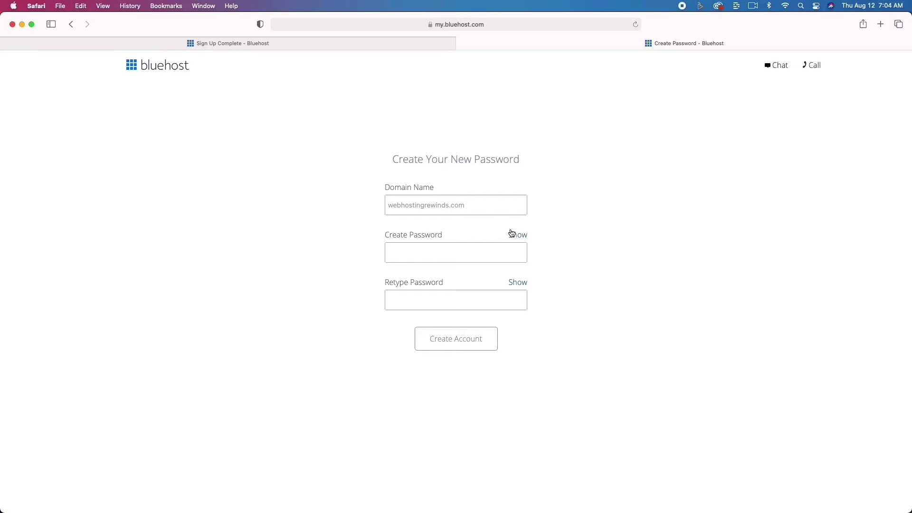
left_click(458, 261)
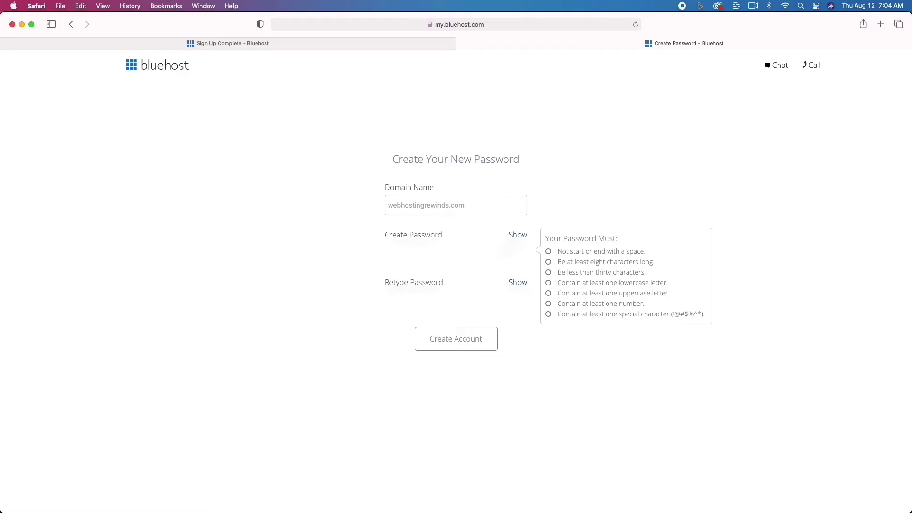
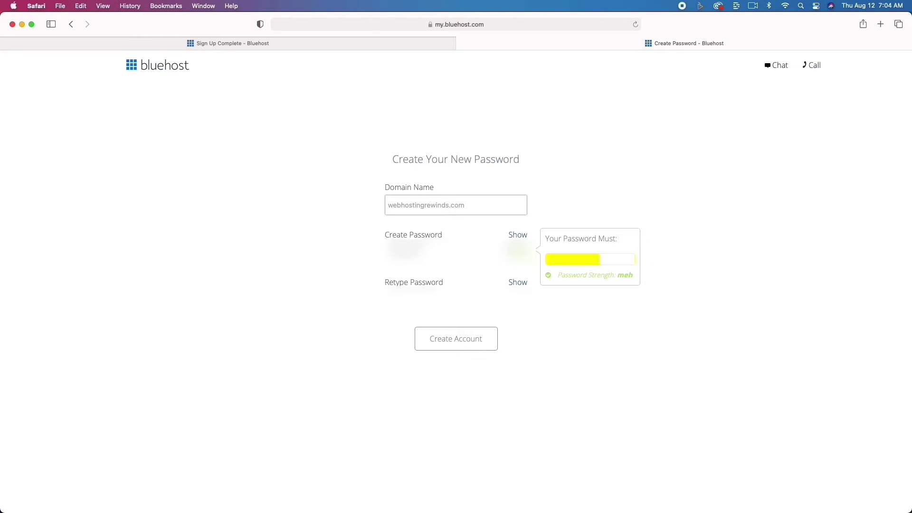
key("Tab")
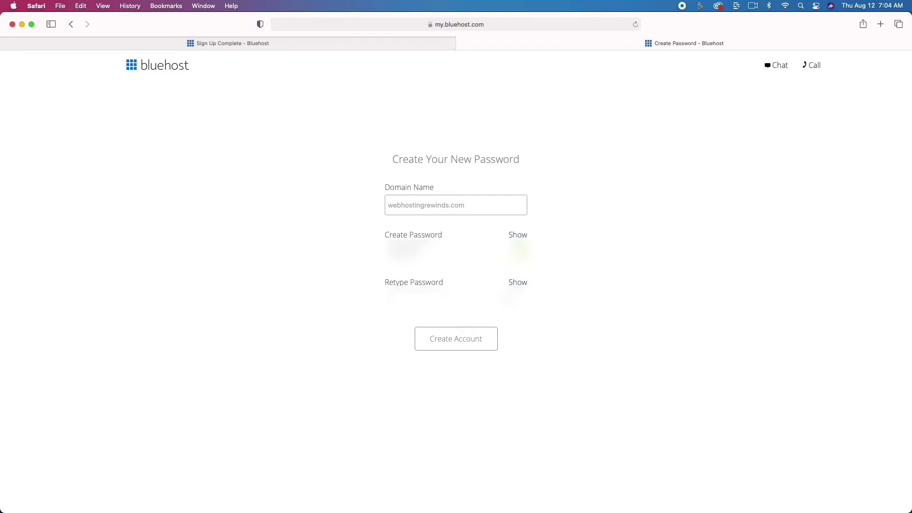
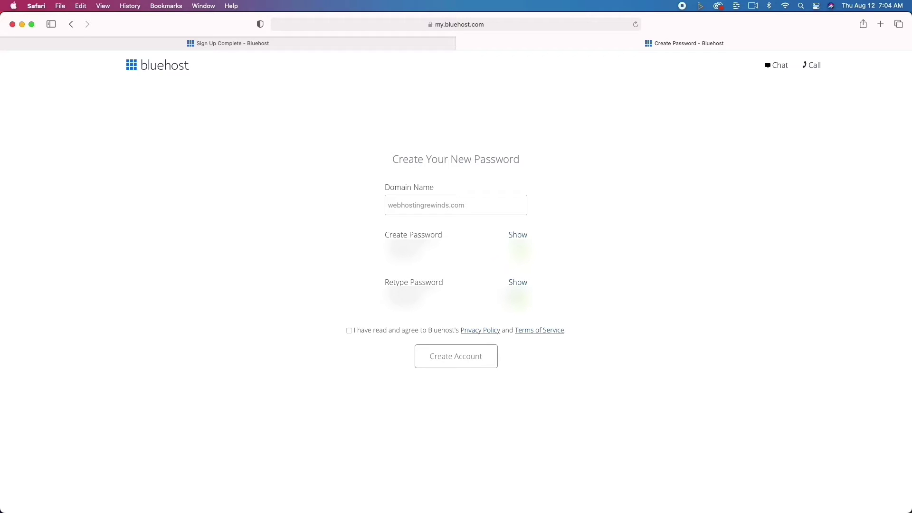
left_click(349, 330)
left_click(457, 359)
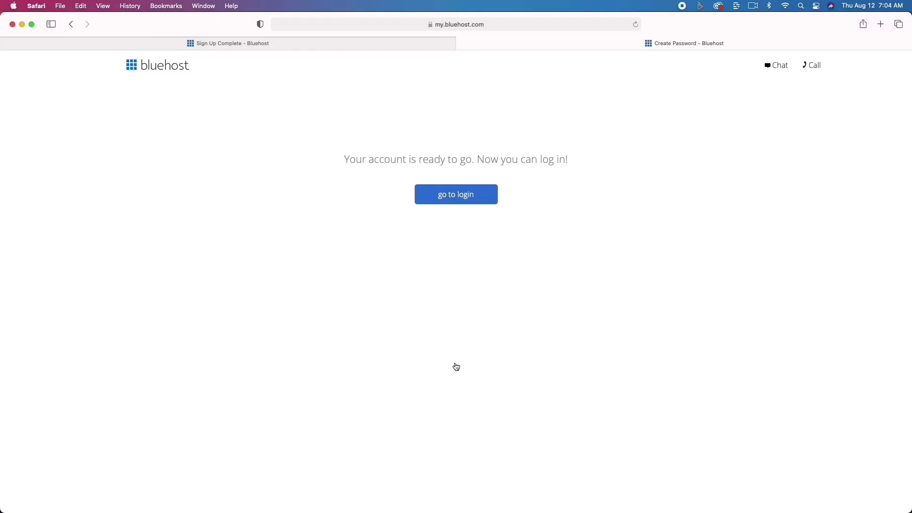
Log in to the new hosting account, declining to save the password in the browser.
left_click(459, 197)
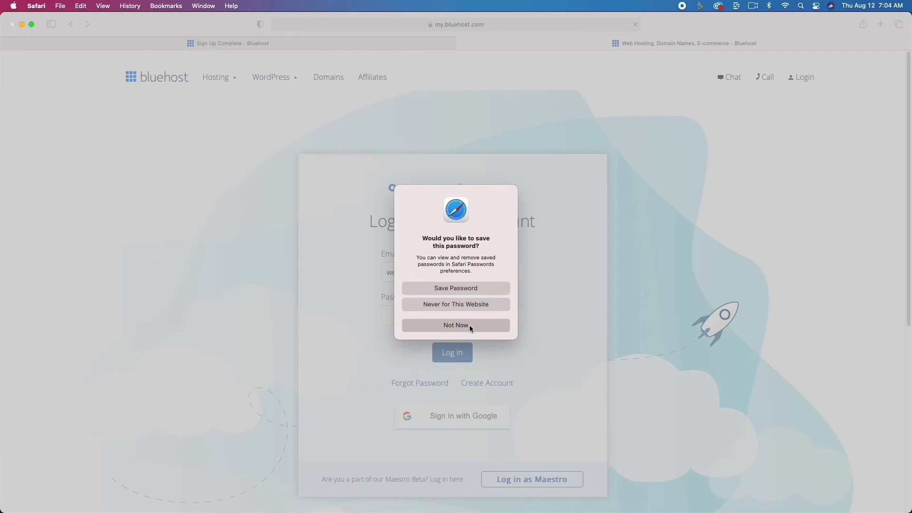
left_click(469, 325)
left_click(465, 314)
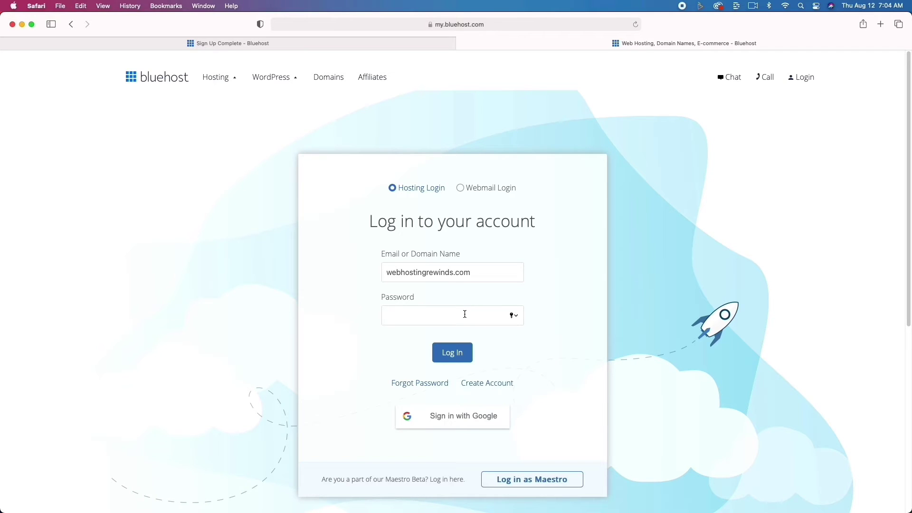
type("••••••••")
left_click(459, 355)
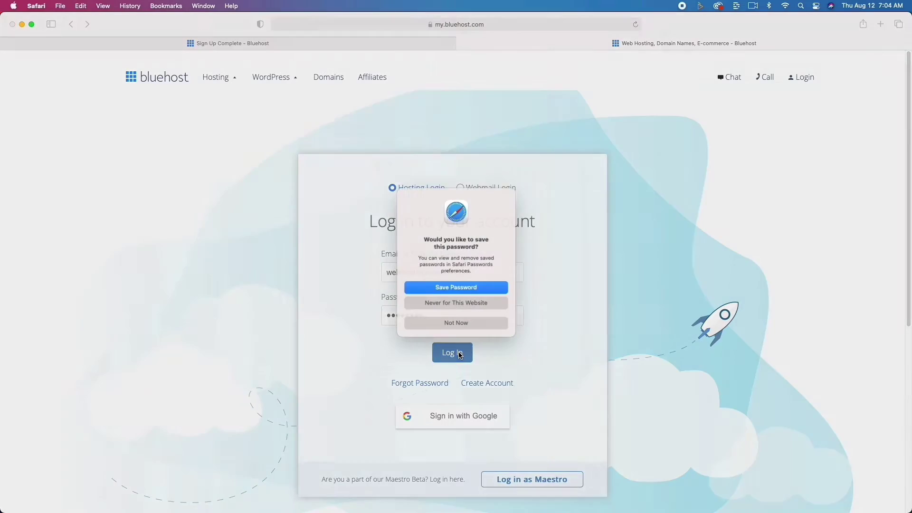
left_click(480, 327)
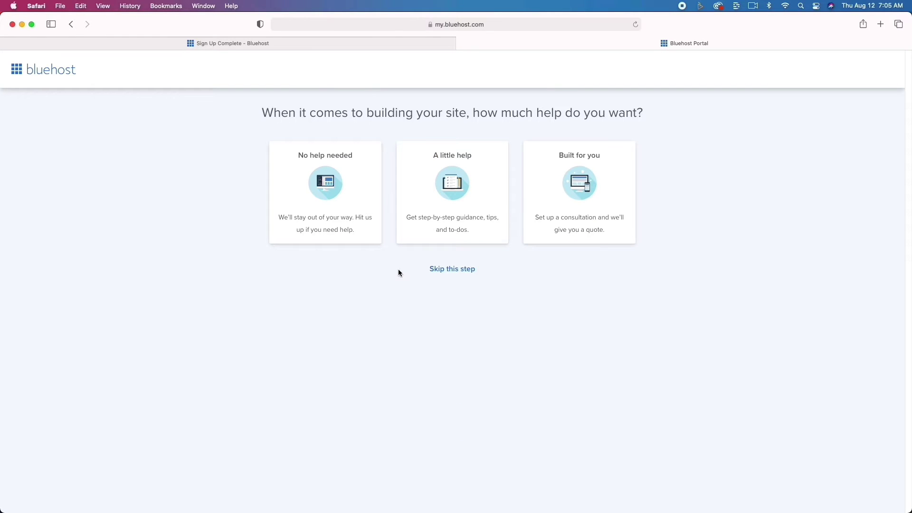
Finish onboarding without help, skipping the questions, choosing plain WordPress and the Sinatra theme.
left_click(323, 191)
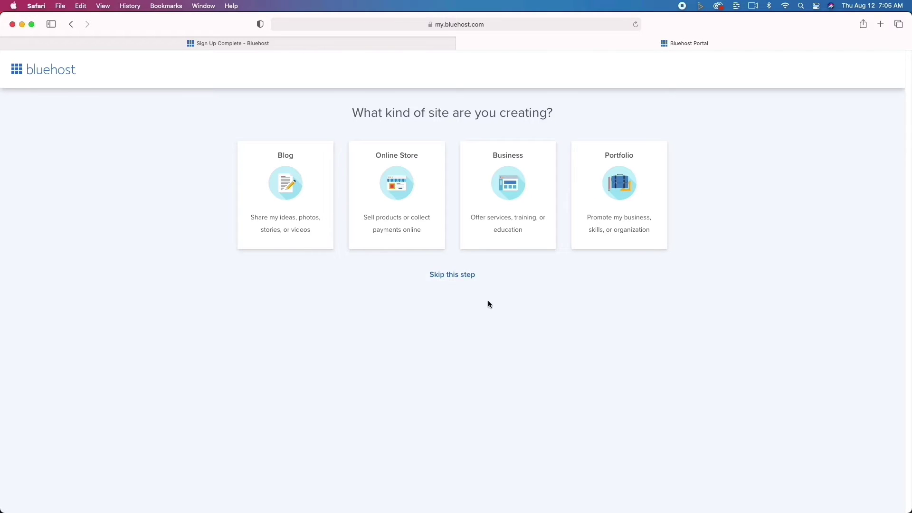
left_click(446, 275)
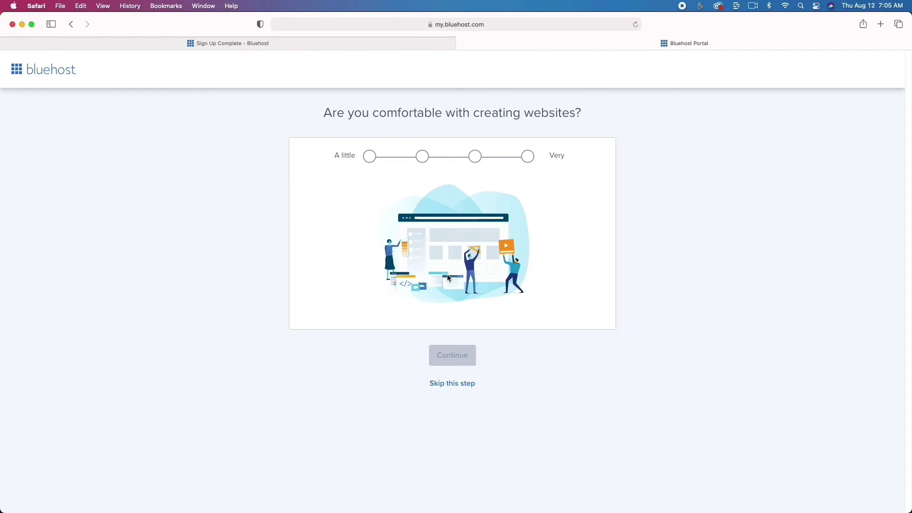
left_click(464, 385)
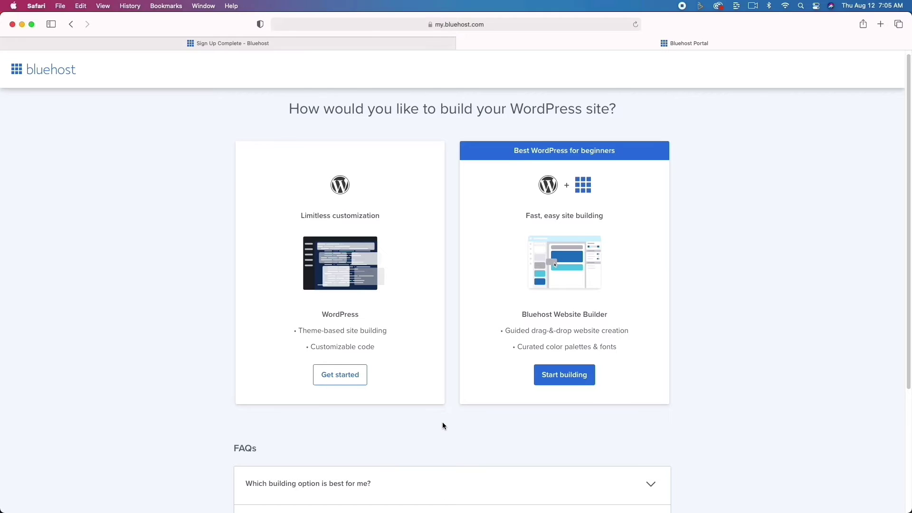
scroll(443, 426, "down", 1)
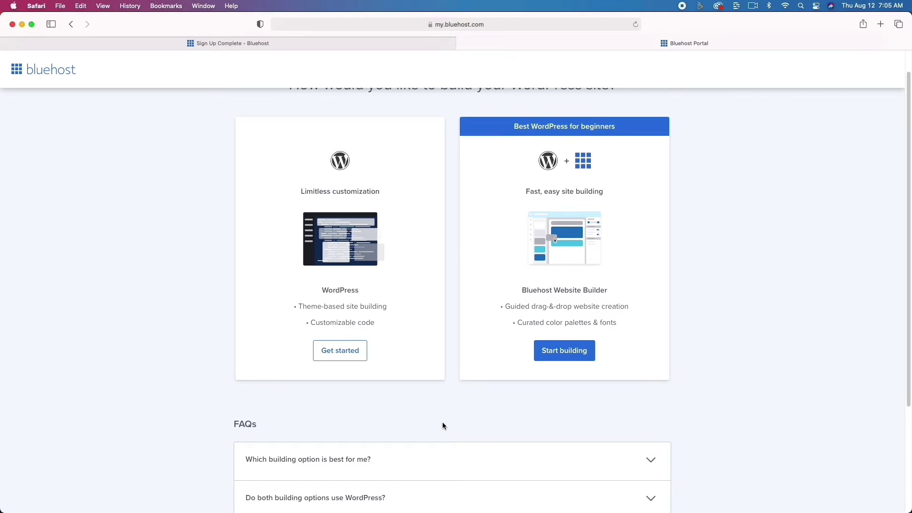
left_click(348, 356)
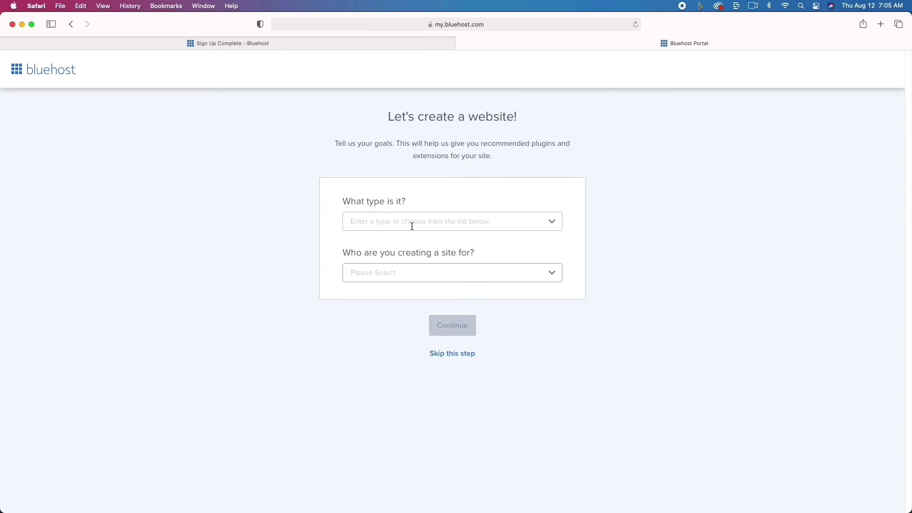
left_click(465, 355)
left_click(460, 380)
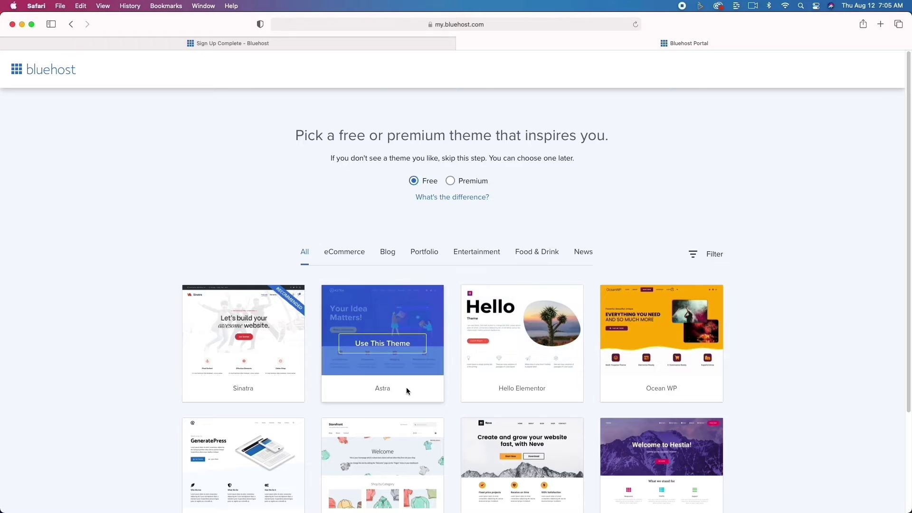
scroll(406, 391, "down", 3)
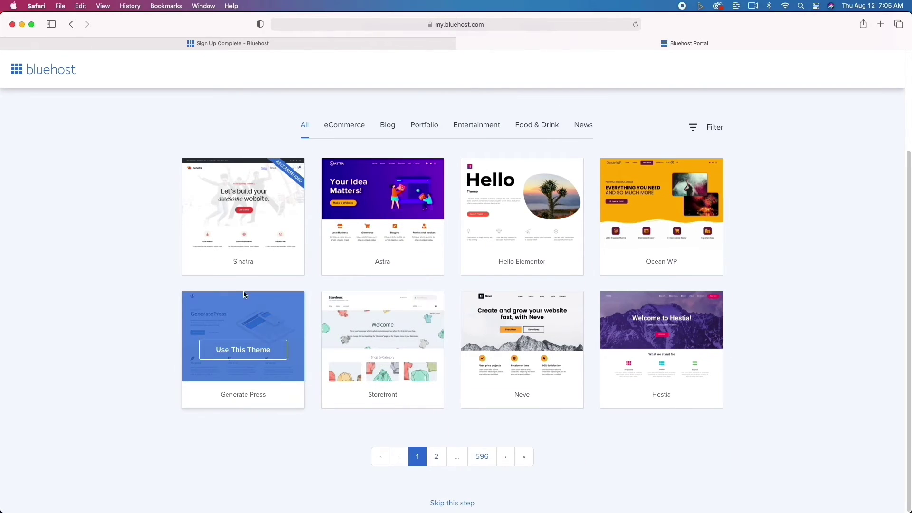
left_click(247, 228)
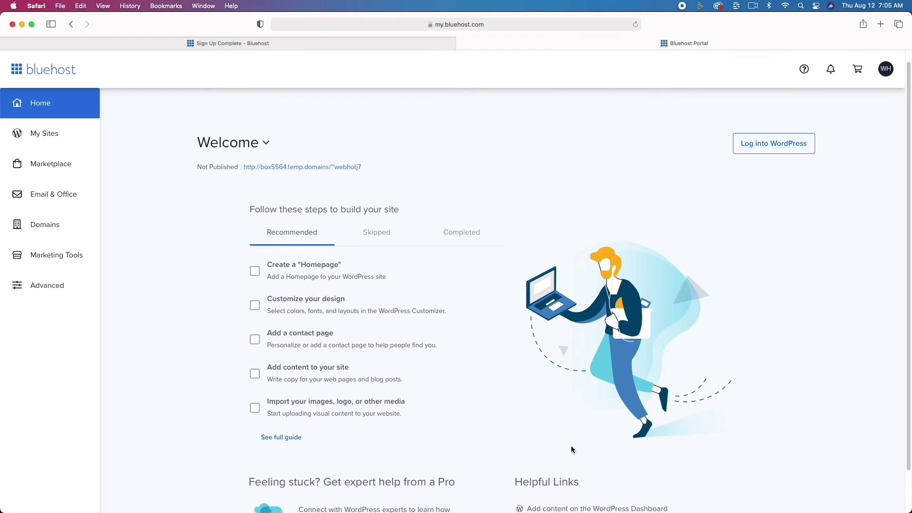
Open the new site's WordPress admin with Log into WordPress on the Home dashboard.
scroll(572, 450, "down", 2)
scroll(572, 449, "up", 3)
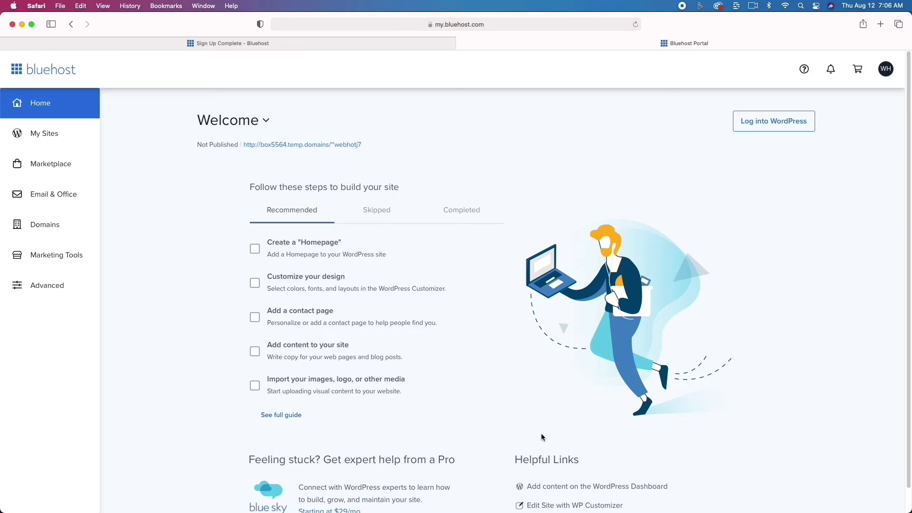
left_click(783, 123)
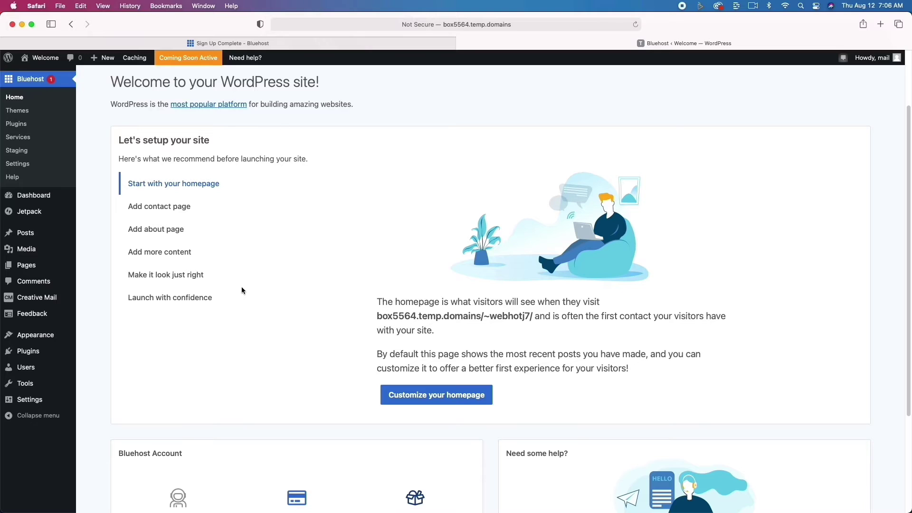
Preview the site's front page and Bluehost Staging page, then go to Installed Plugins.
left_click(41, 59)
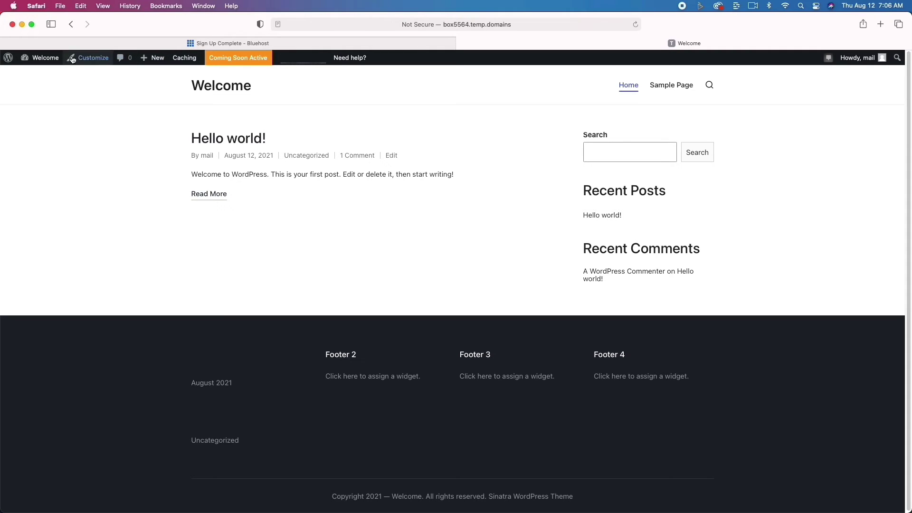
left_click(70, 25)
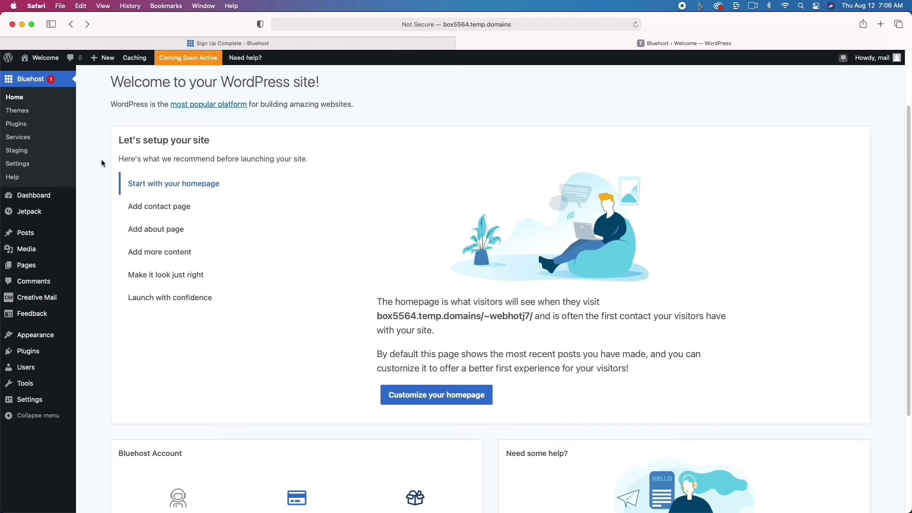
left_click(18, 151)
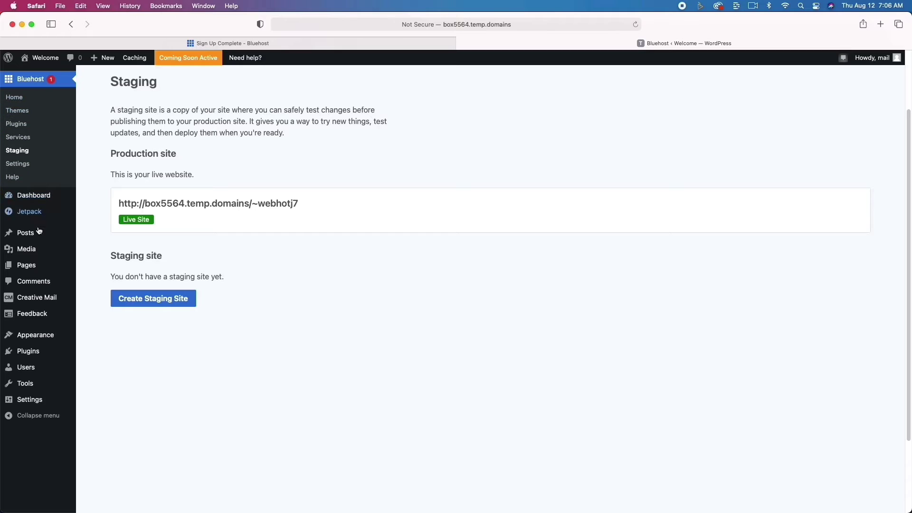
left_click(26, 355)
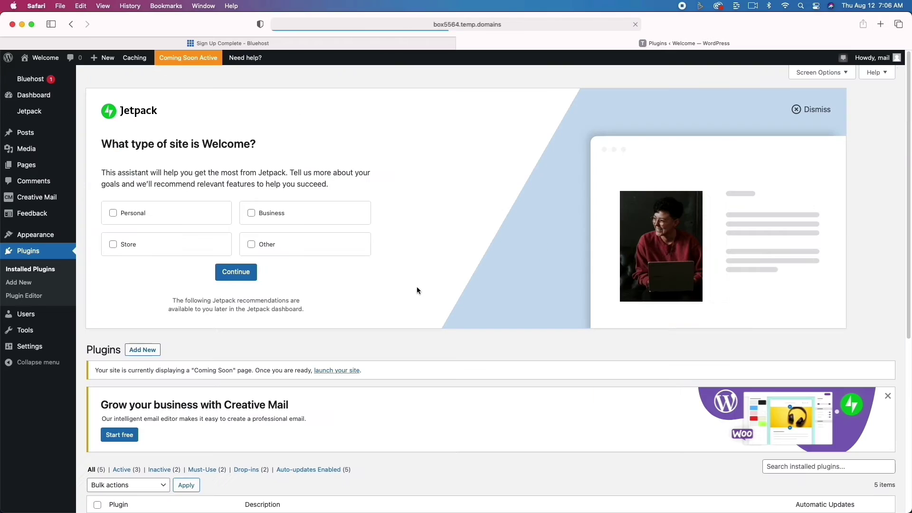
Bulk-deactivate the Bluehost and Creative Mail plugins.
scroll(364, 329, "down", 6)
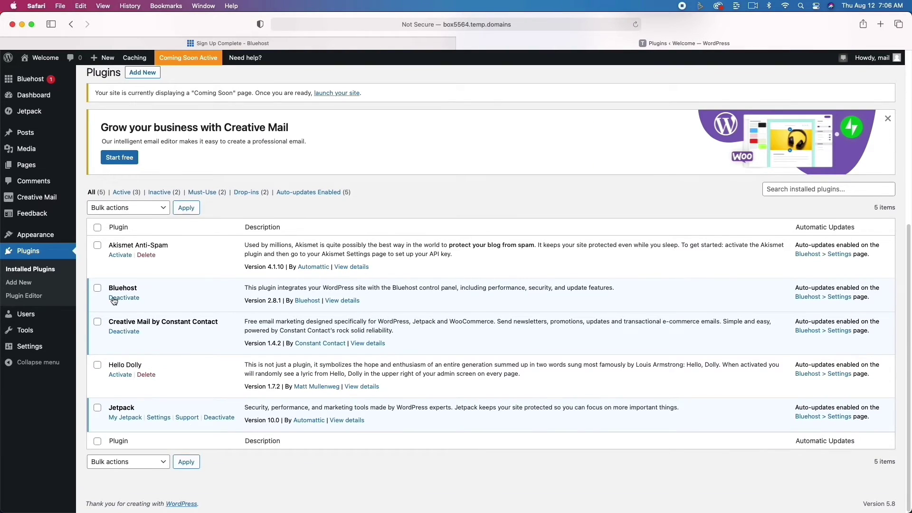
left_click(97, 289)
left_click(141, 208)
left_click(140, 224)
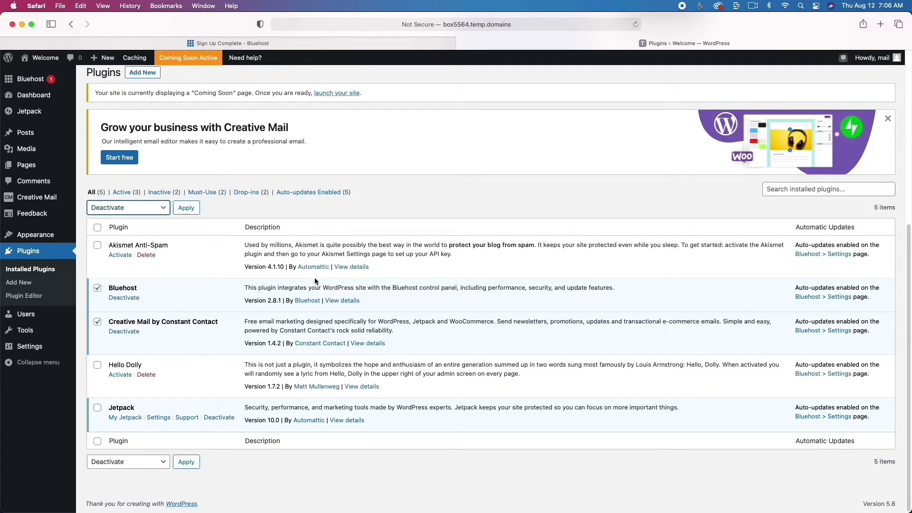
left_click(187, 208)
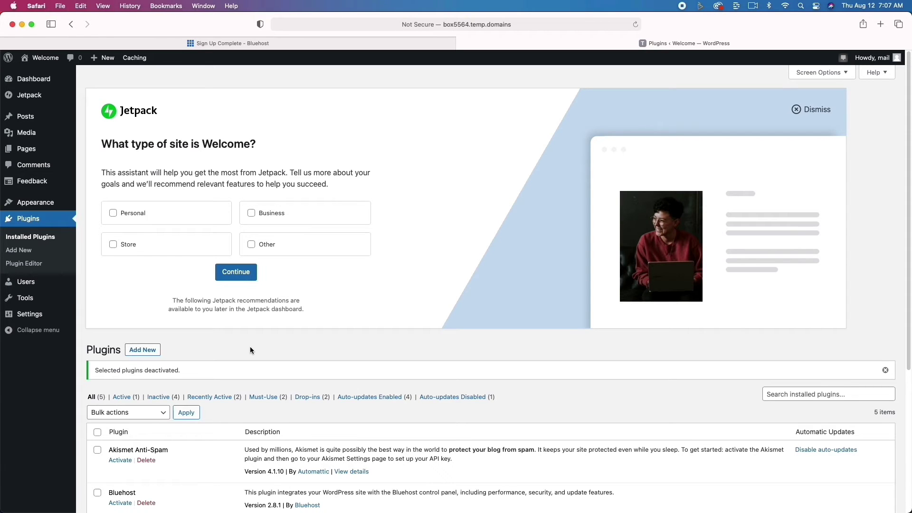
Delete Akismet Anti-Spam, Bluehost, Creative Mail and Hello Dolly, leaving only Jetpack.
scroll(251, 348, "down", 5)
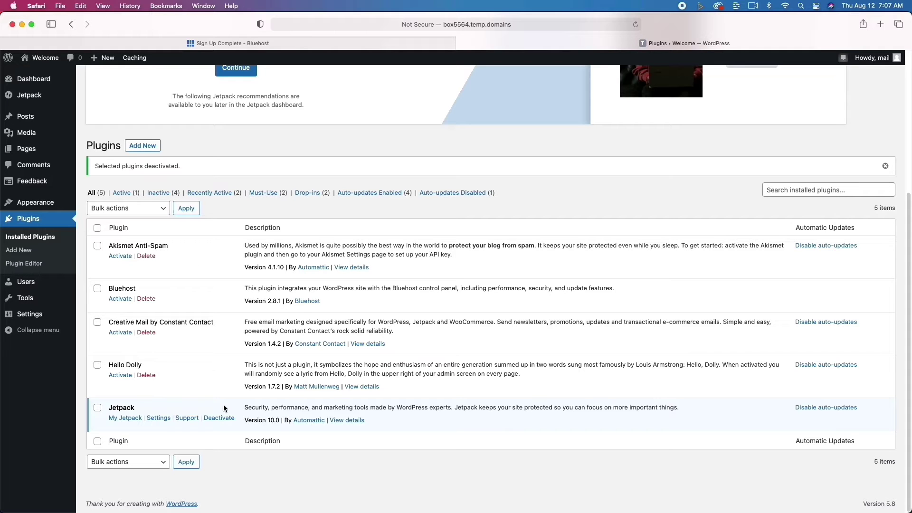
left_click(145, 257)
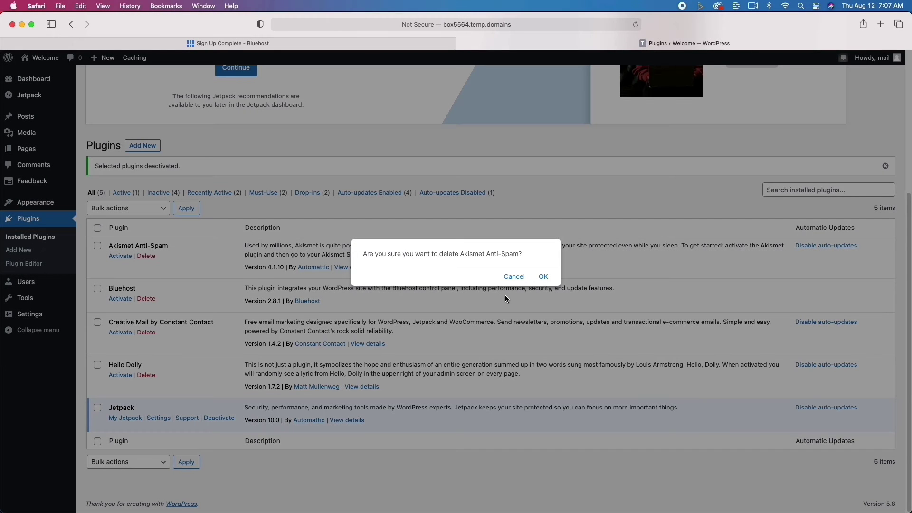
left_click(544, 276)
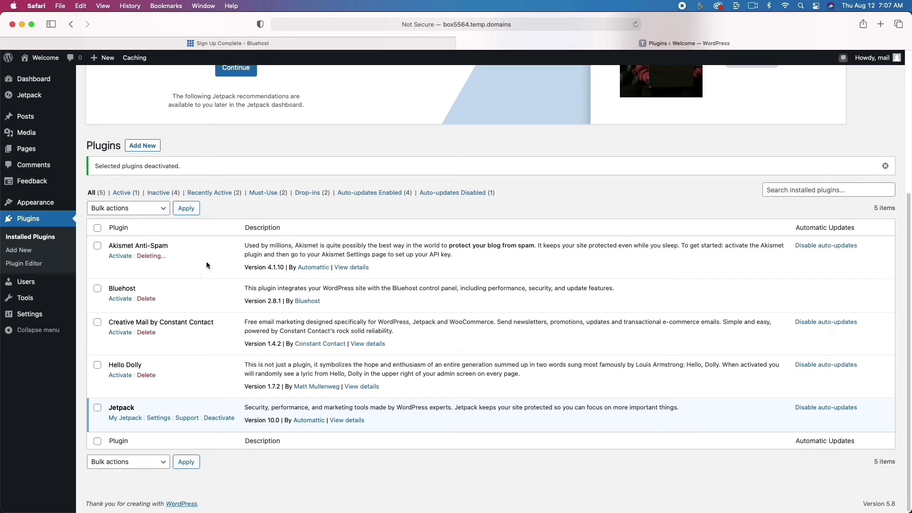
left_click(146, 299)
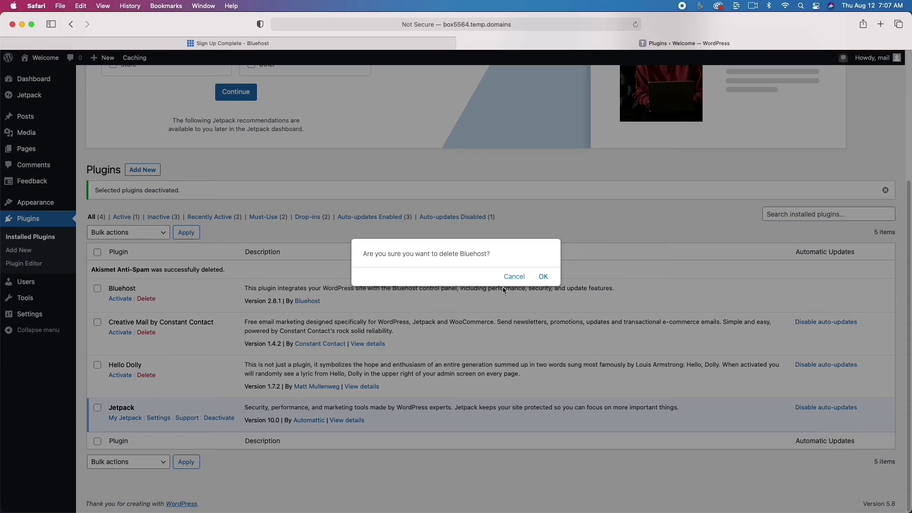
left_click(543, 277)
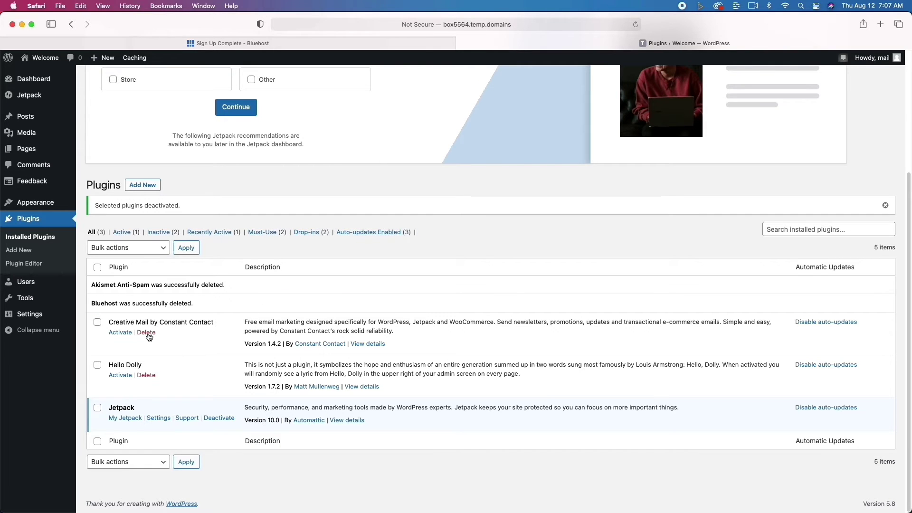
left_click(147, 334)
left_click(549, 280)
left_click(147, 375)
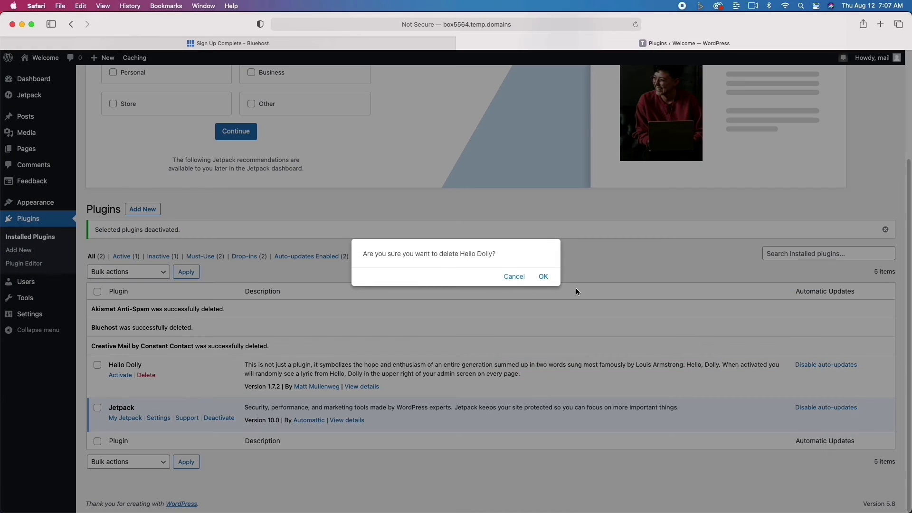
left_click(543, 277)
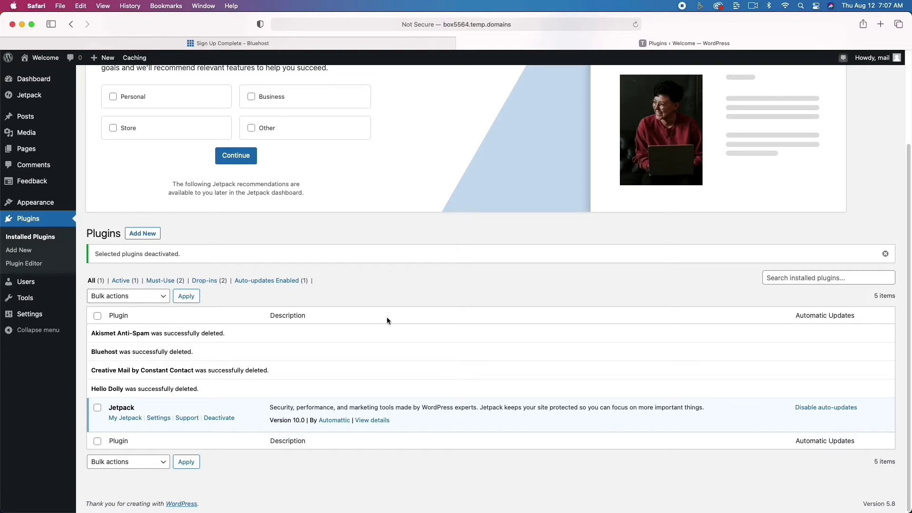
mouse_move(36, 316)
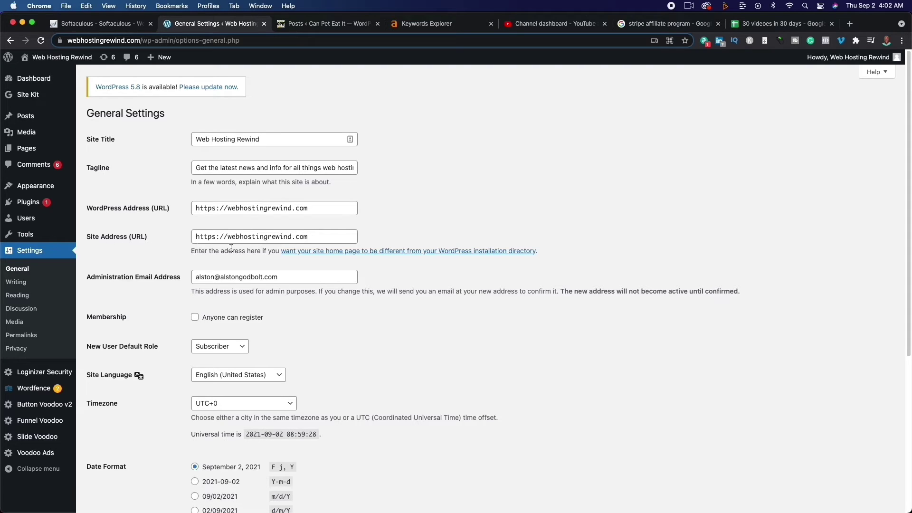
Review General Settings, keep the UTC+0 timezone, and go to Writing Settings.
scroll(469, 304, "down", 3)
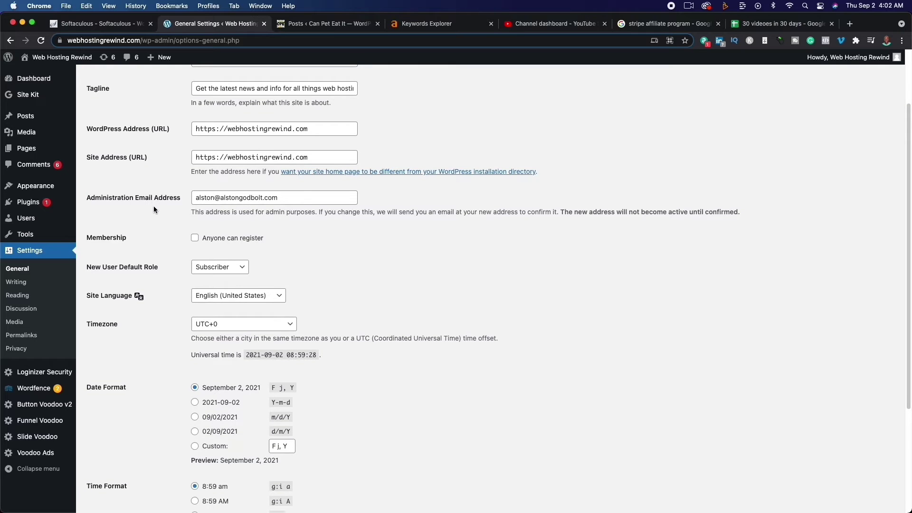
scroll(411, 255, "down", 2)
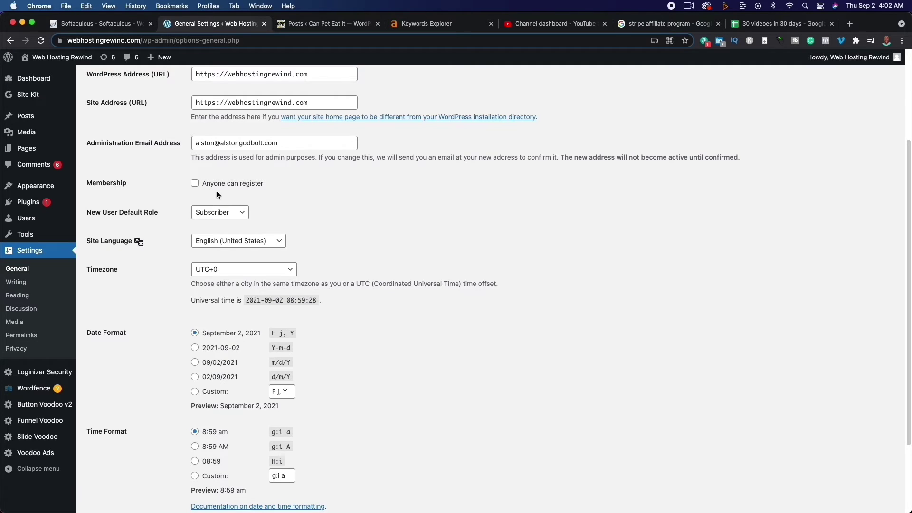
scroll(358, 241, "down", 2)
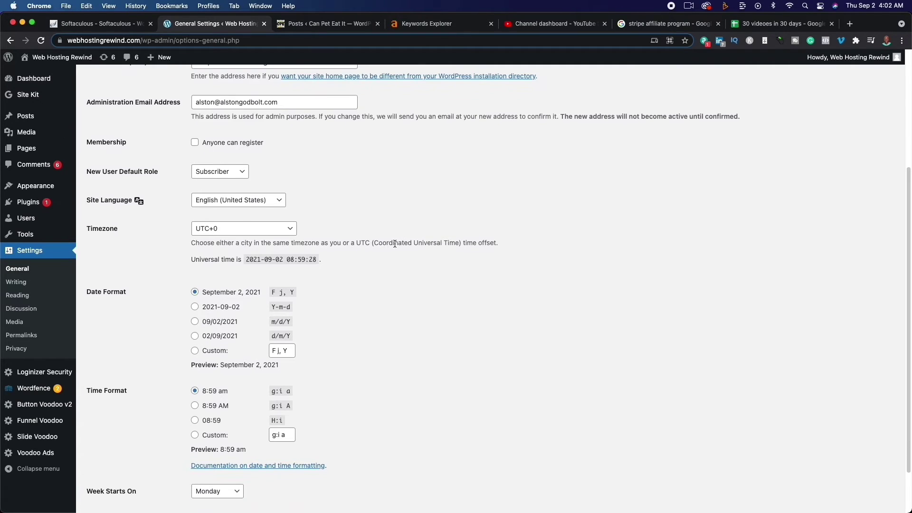
left_click(242, 230)
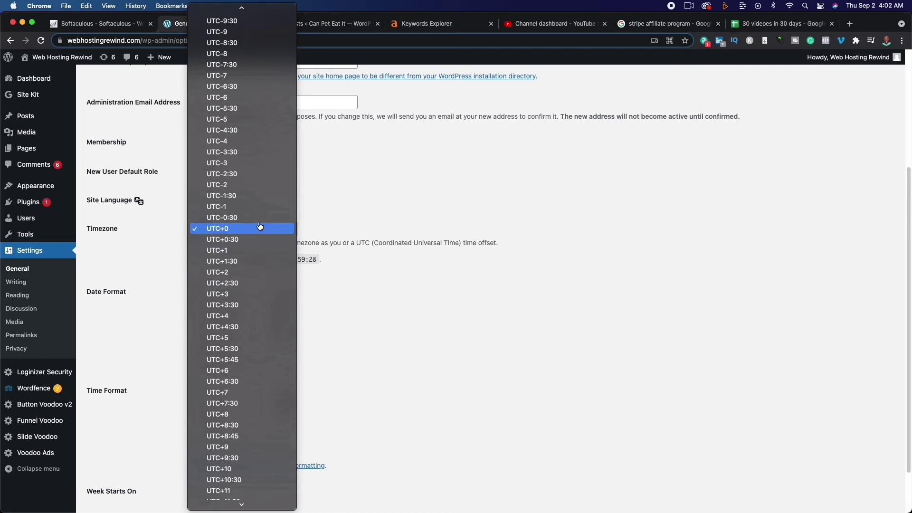
scroll(269, 296, "up", 20)
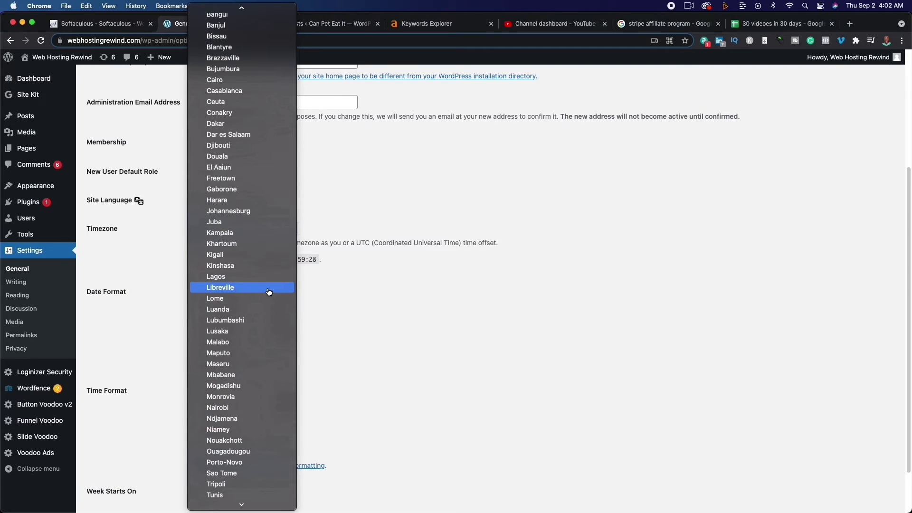
left_click(433, 327)
scroll(433, 328, "down", 3)
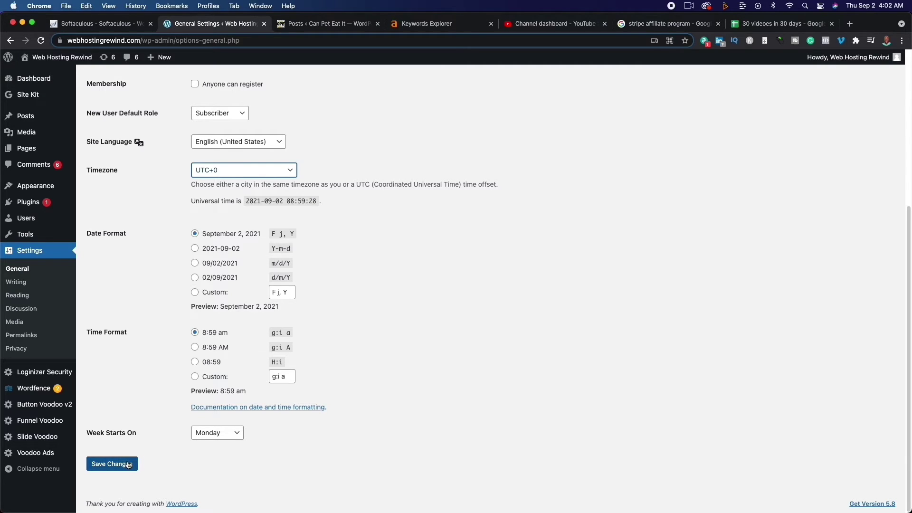
left_click(27, 285)
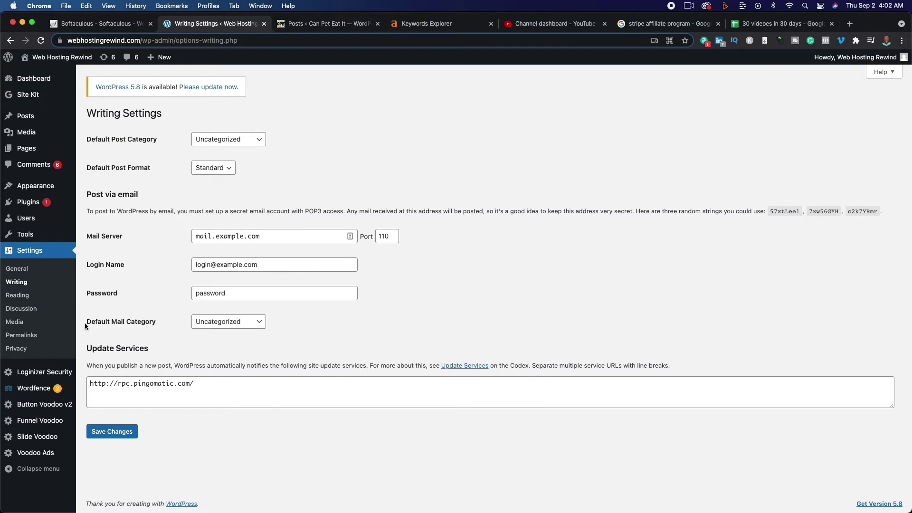
Review the Reading, Discussion and Media settings, ending on Permalinks with the Post name structure.
left_click(14, 296)
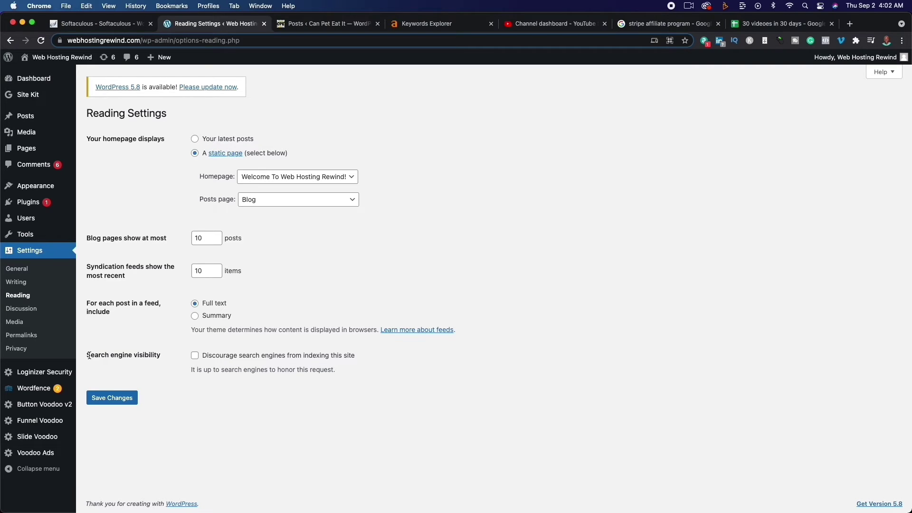
left_click_drag(87, 355, 155, 355)
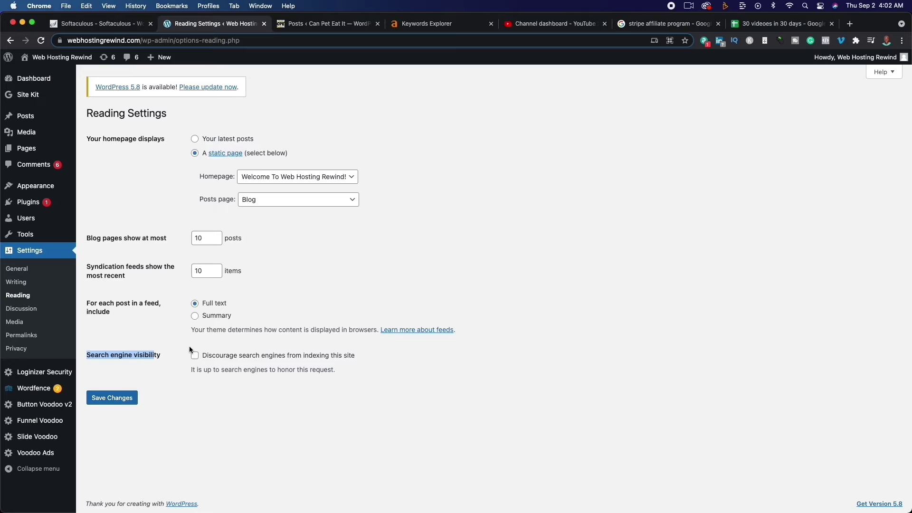
left_click(22, 309)
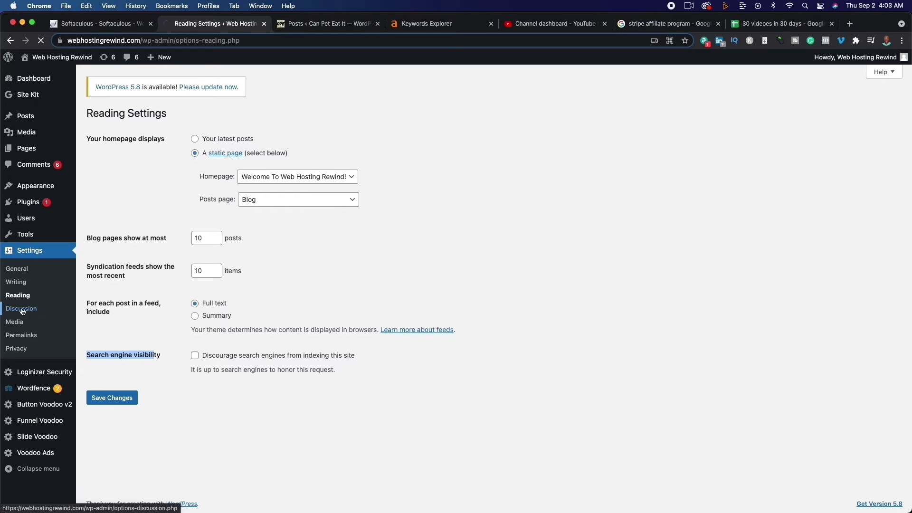
scroll(380, 371, "down", 8)
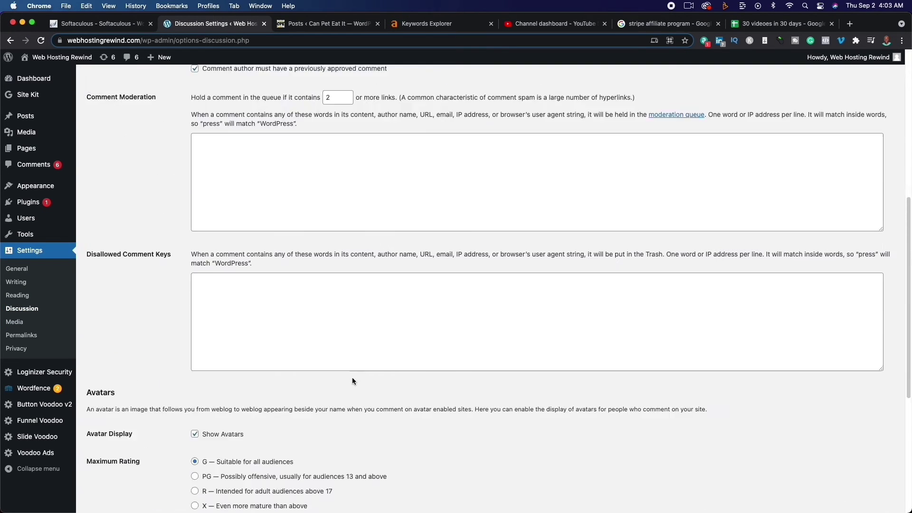
scroll(352, 377, "up", 8)
left_click(18, 322)
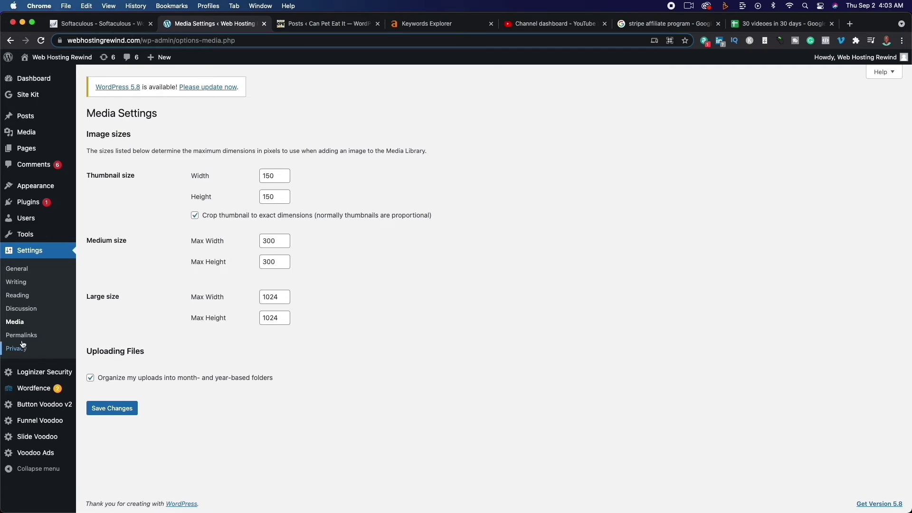
left_click(22, 335)
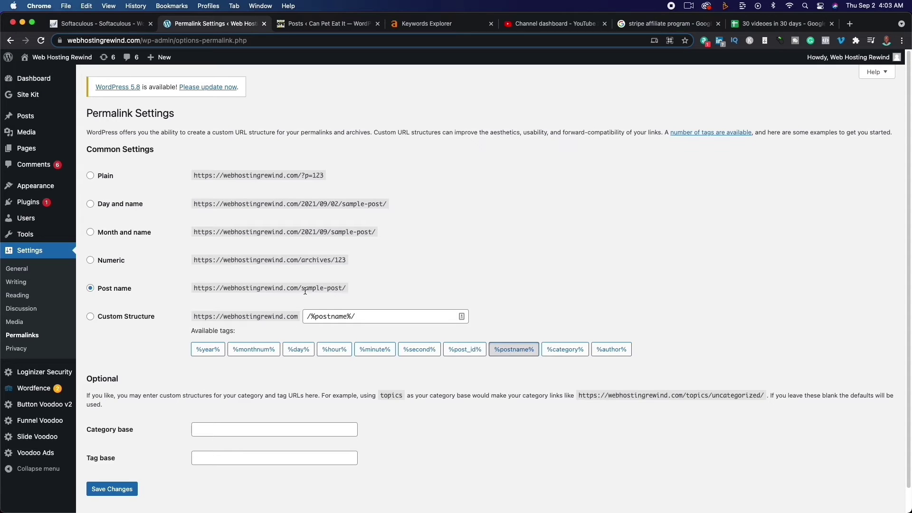
Review the Post name permalink example, highlighting the sample-post/ portion of the URL.
left_click_drag(301, 288, 348, 288)
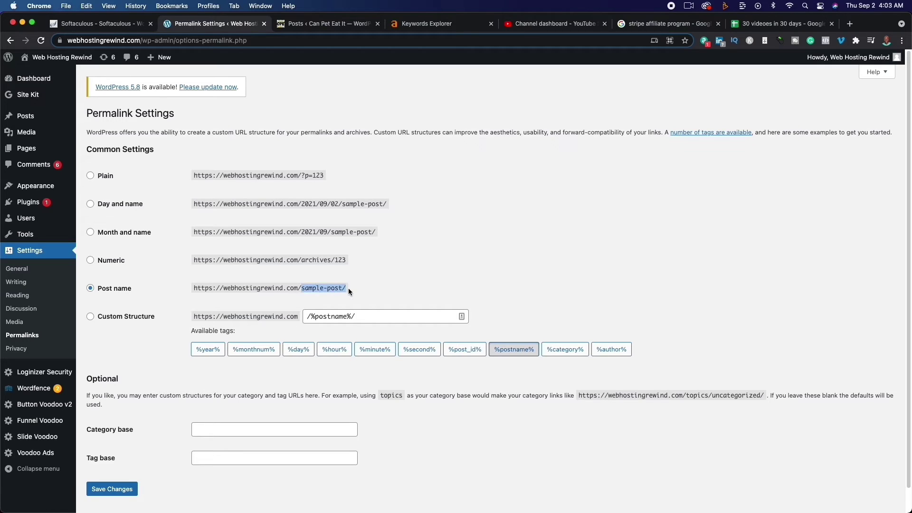
left_click(512, 254)
scroll(408, 335, "down", 1)
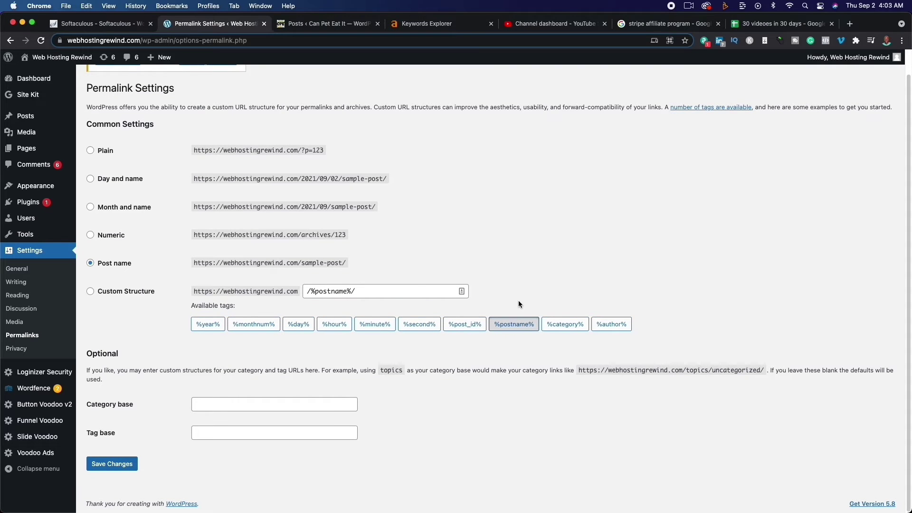
scroll(519, 304, "up", 1)
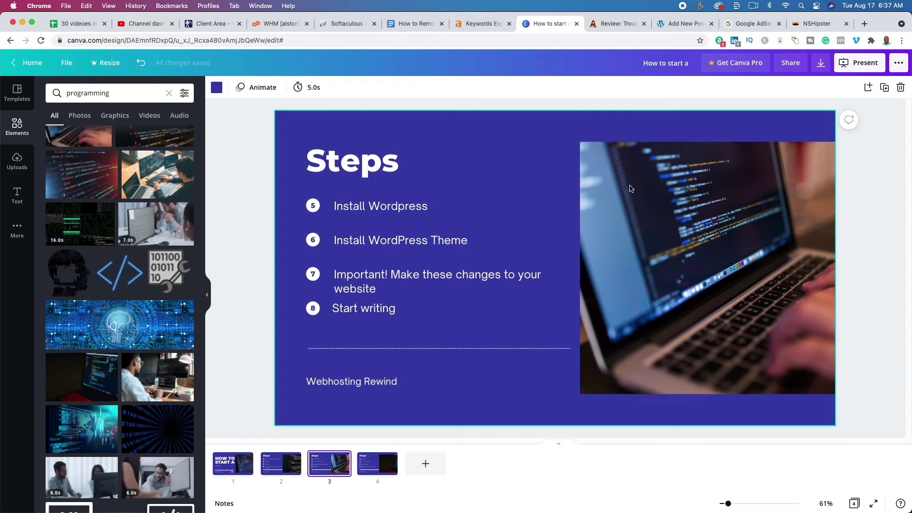
Open themeforest.net in a new Chrome tab from the 'them' address-bar suggestion.
left_click(866, 25)
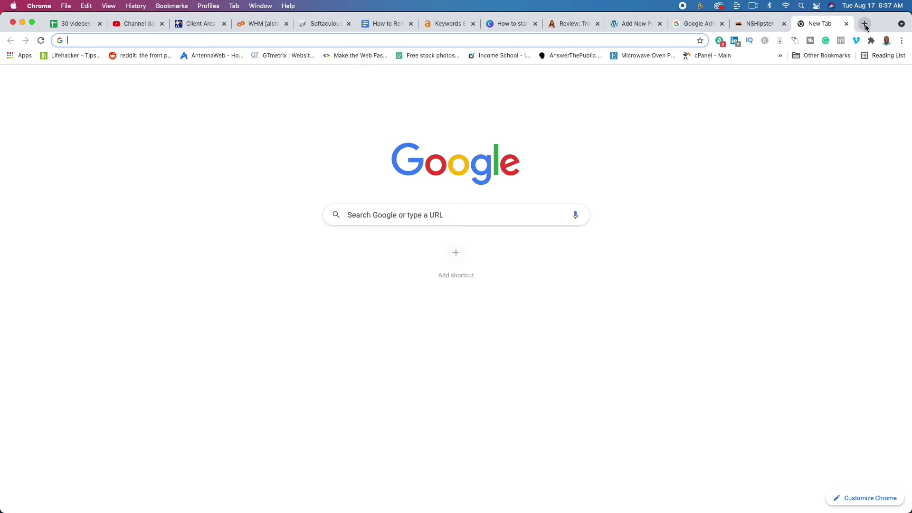
type("them")
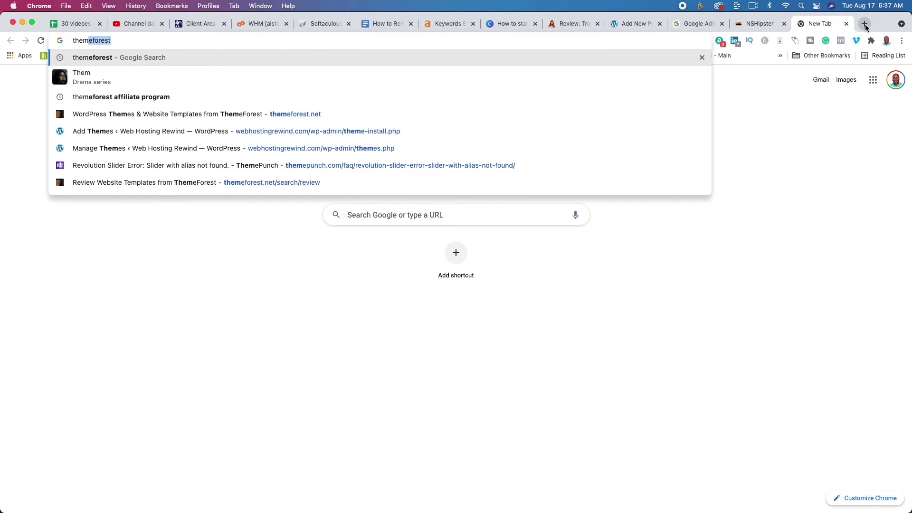
left_click(495, 121)
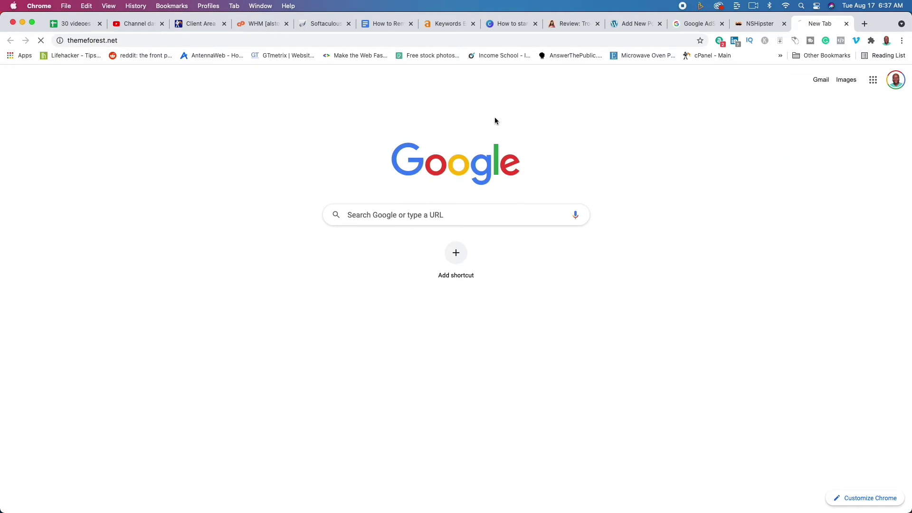
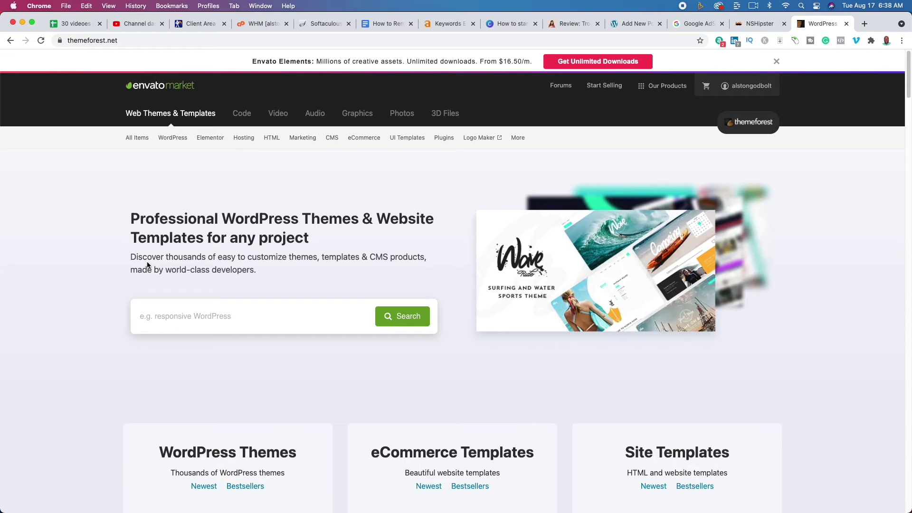
Search ThemeForest for 'coding' and scroll through the 13,563 template results.
left_click(218, 317)
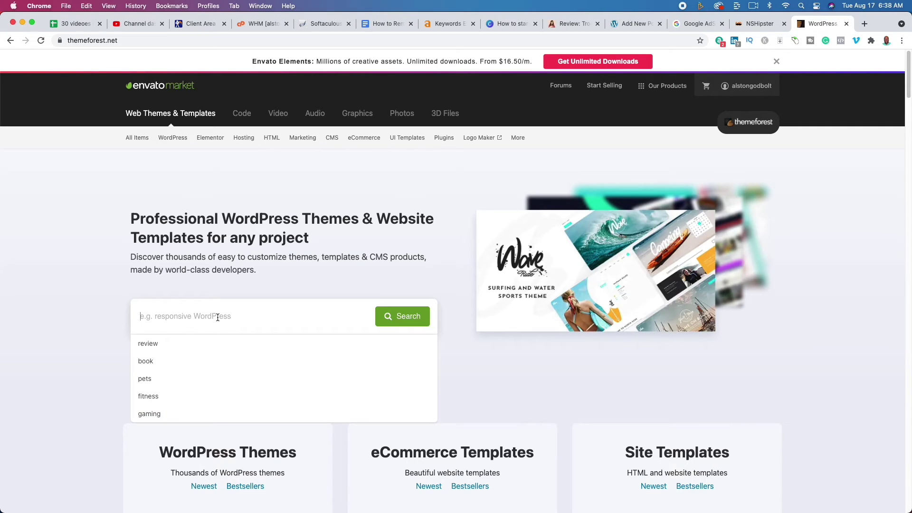
type("coding")
key("Return")
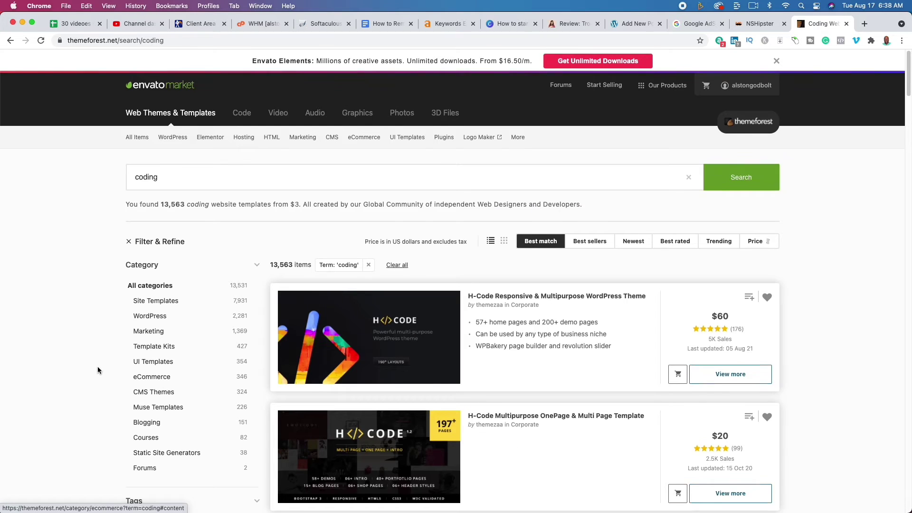
scroll(98, 368, "down", 5)
scroll(98, 369, "up", 5)
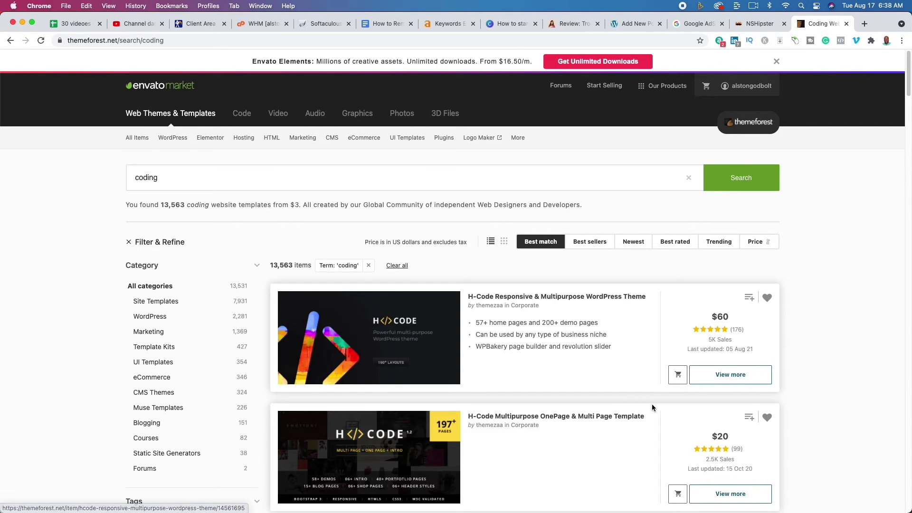
scroll(432, 184, "down", 5)
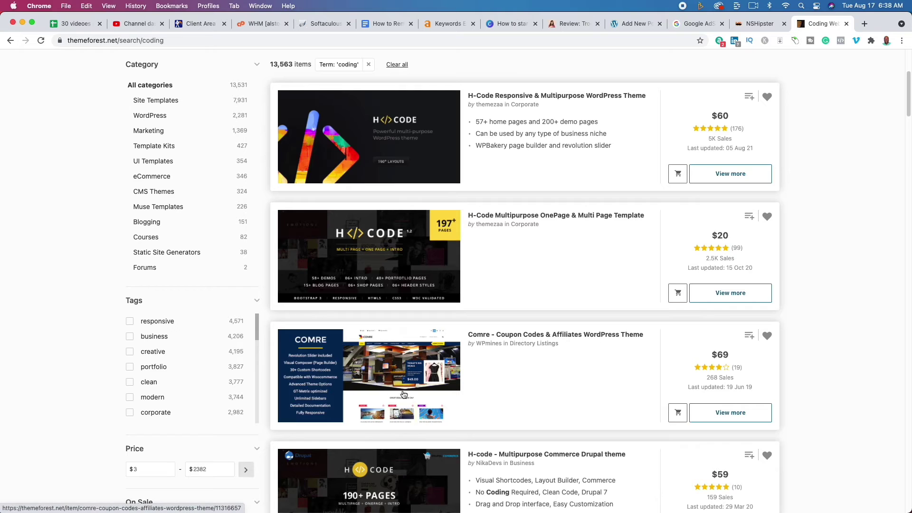
scroll(594, 371, "up", 1)
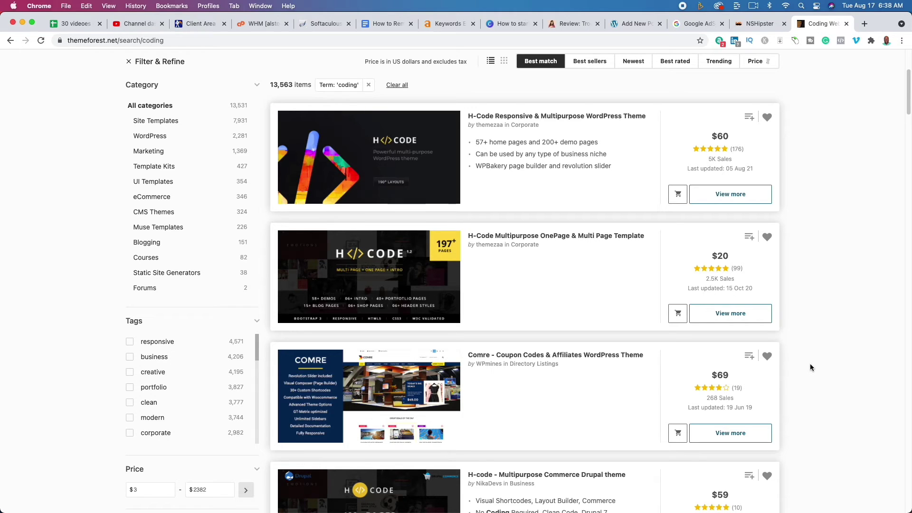
Leave the review draft for the dashboard, discarding its unsaved changes.
left_click(631, 25)
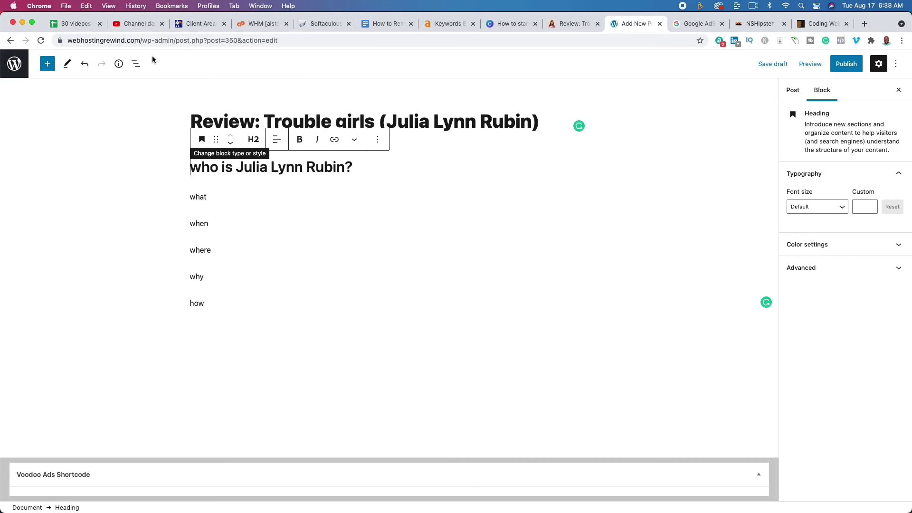
left_click(14, 64)
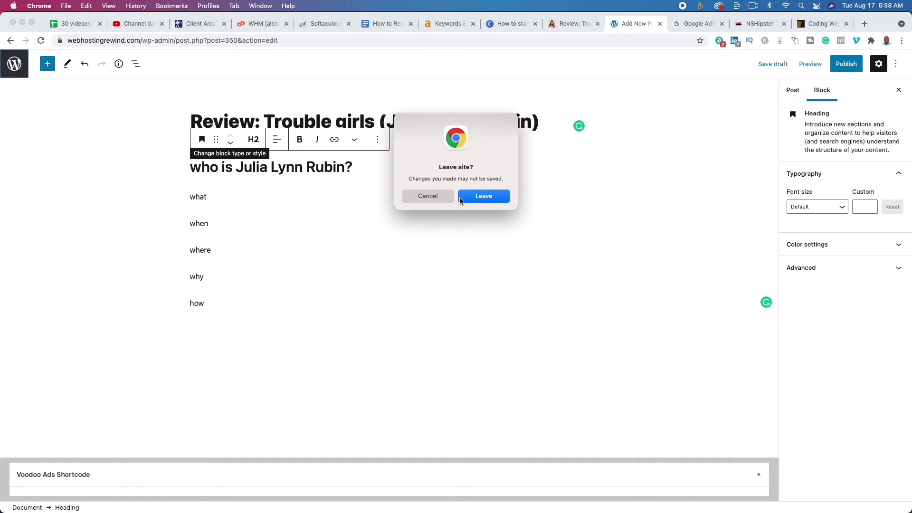
left_click(462, 199)
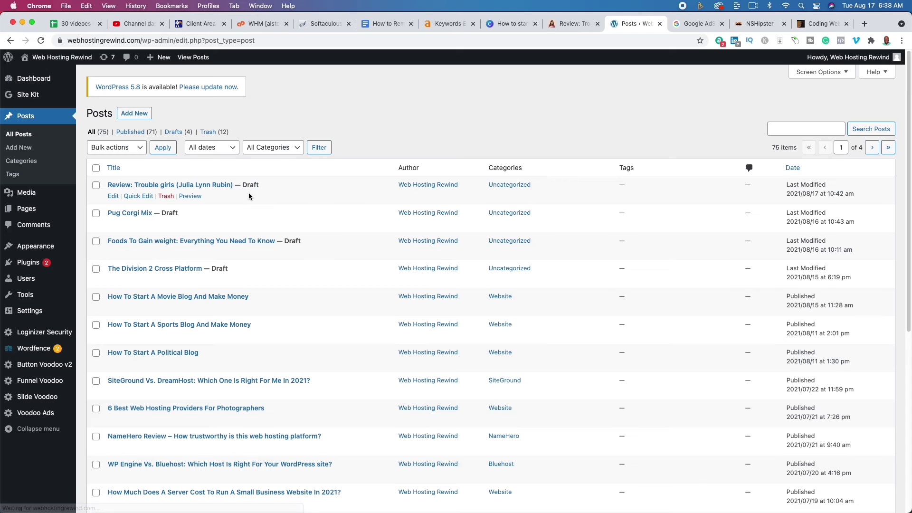
Browse Appearance > Themes > Add New and view the Upload Theme option.
mouse_move(41, 248)
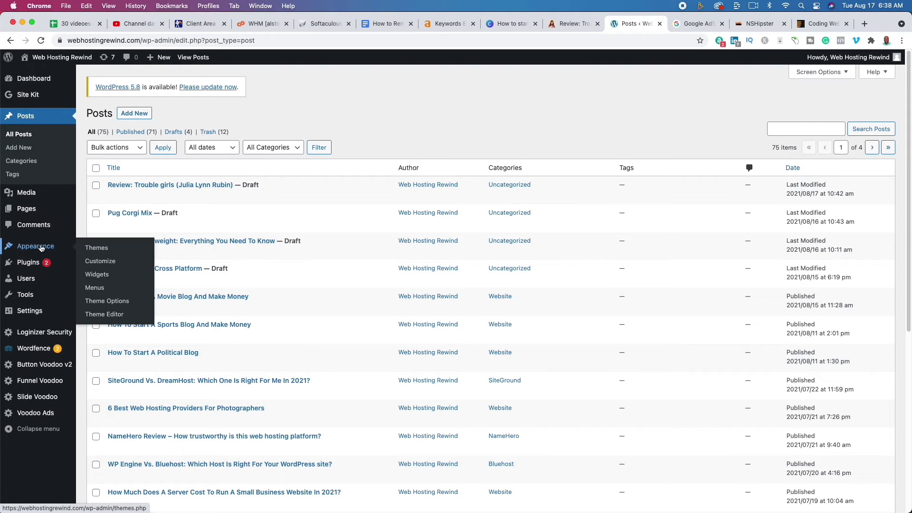
left_click(105, 250)
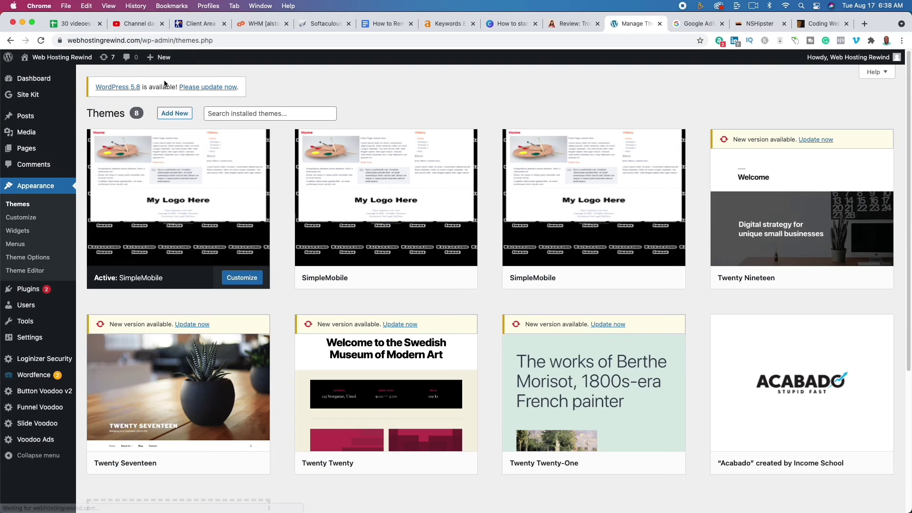
left_click(178, 115)
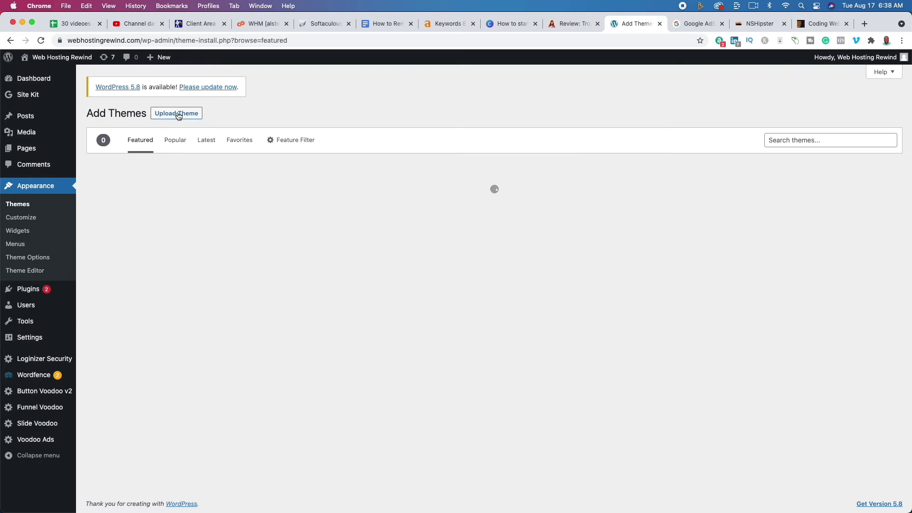
left_click(196, 115)
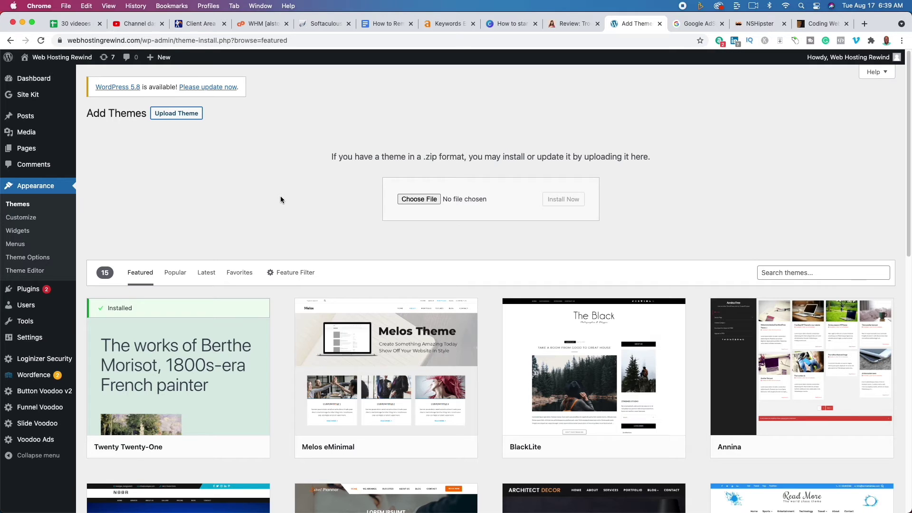
Start a blank new post from Posts > All Posts > Add New.
mouse_move(22, 118)
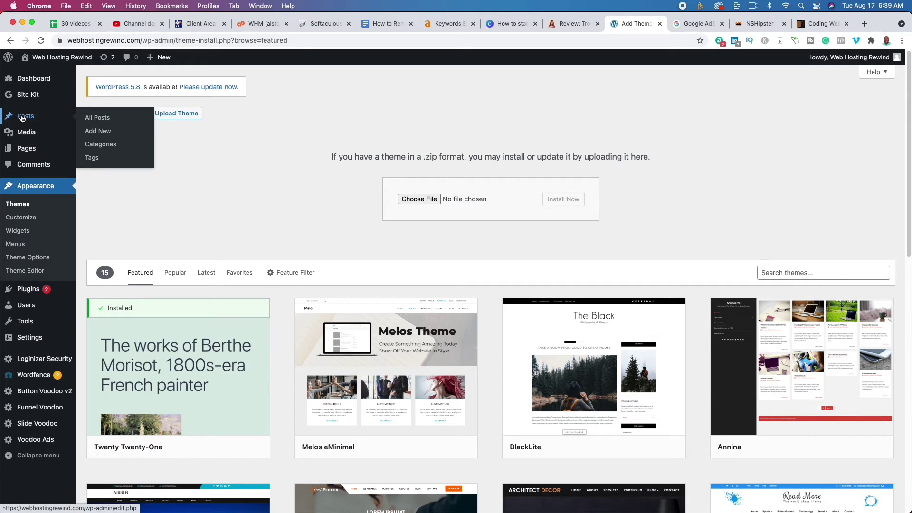
left_click(98, 117)
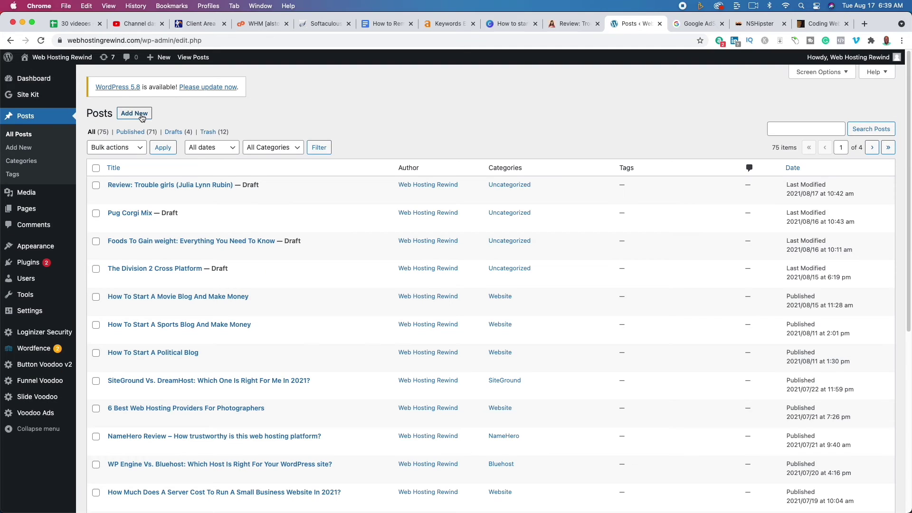
left_click(134, 114)
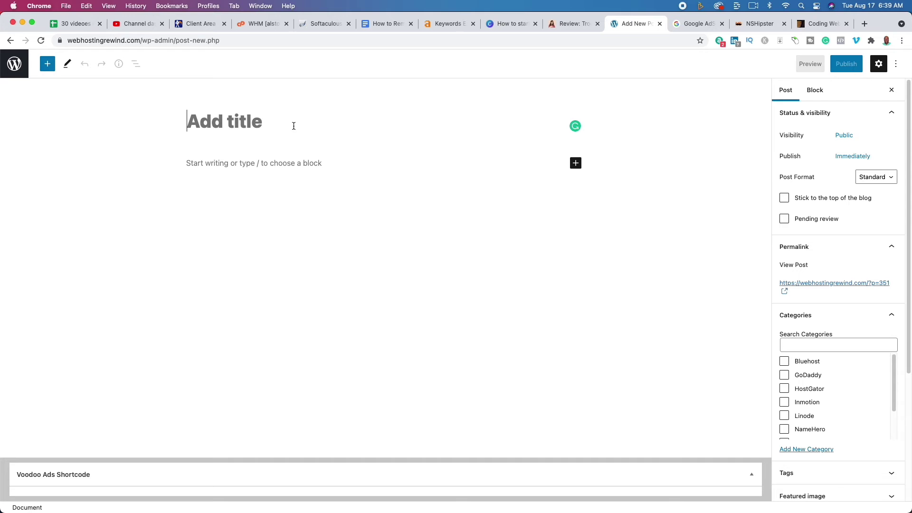
left_click(755, 24)
Open NSHipster's 'Language Server Protocol' article from Recent Articles and scroll into it.
scroll(351, 276, "down", 3)
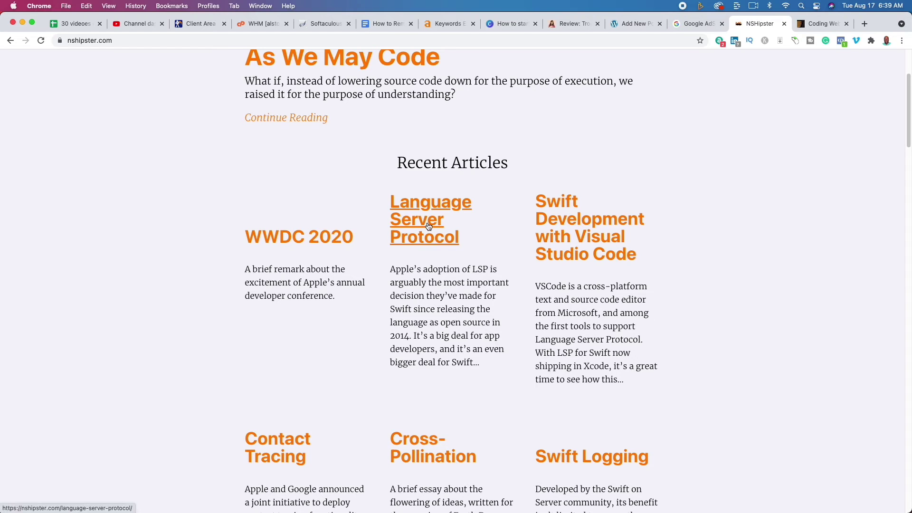
left_click(417, 227)
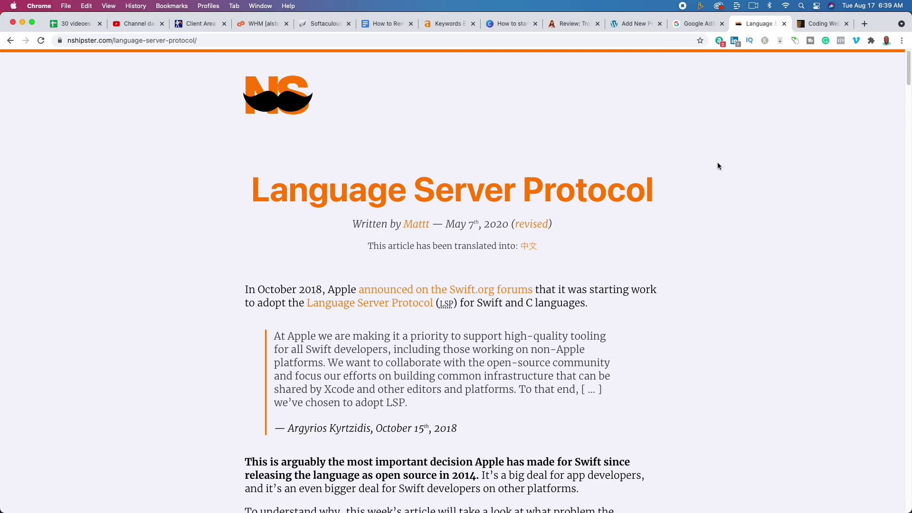
scroll(718, 163, "down", 1)
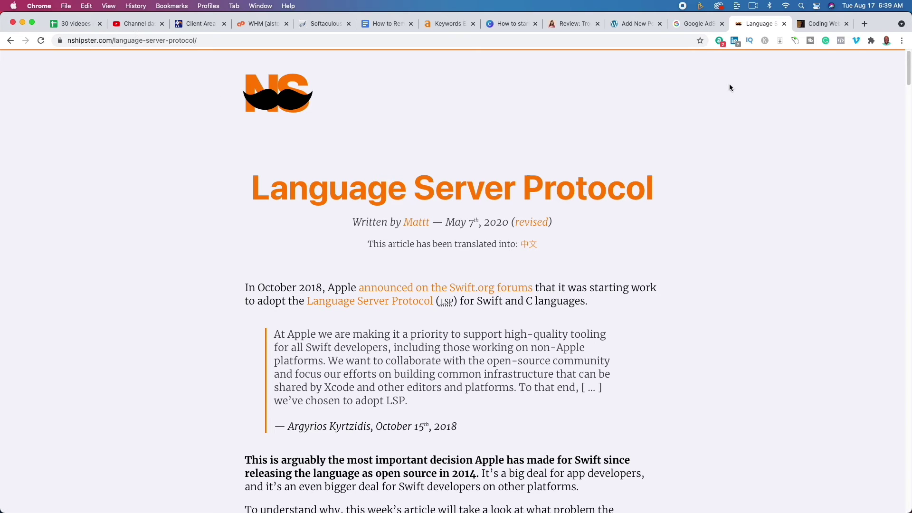
Enter the title 'how to create your own framework', correcting the 'frameworj' typo.
left_click(634, 23)
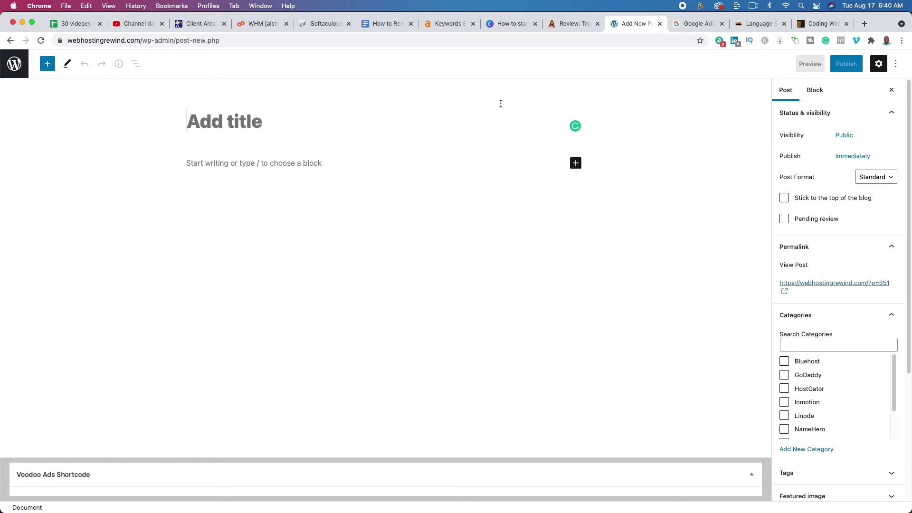
type("how to")
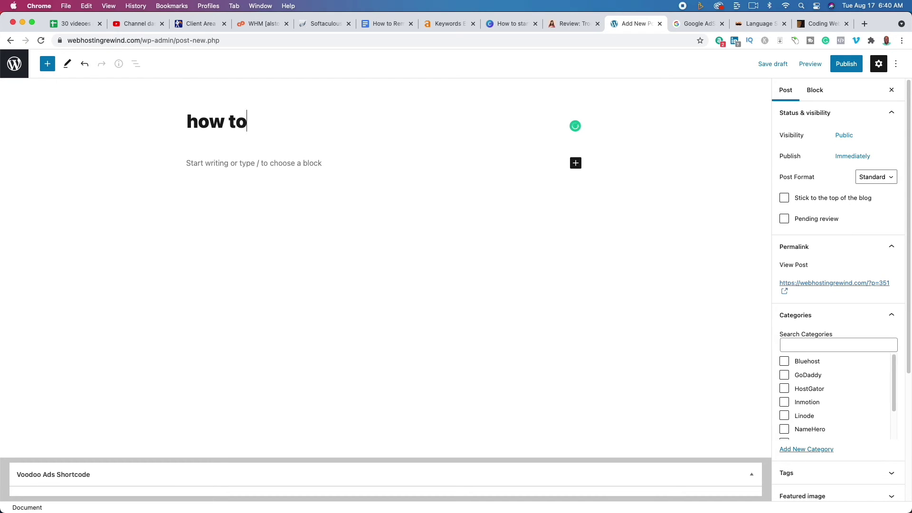
type(" start")
key("BackSpace")
key("BackSpace")
key("BackSpace")
key("BackSpace")
key("BackSpace")
key("BackSpace")
type("create ")
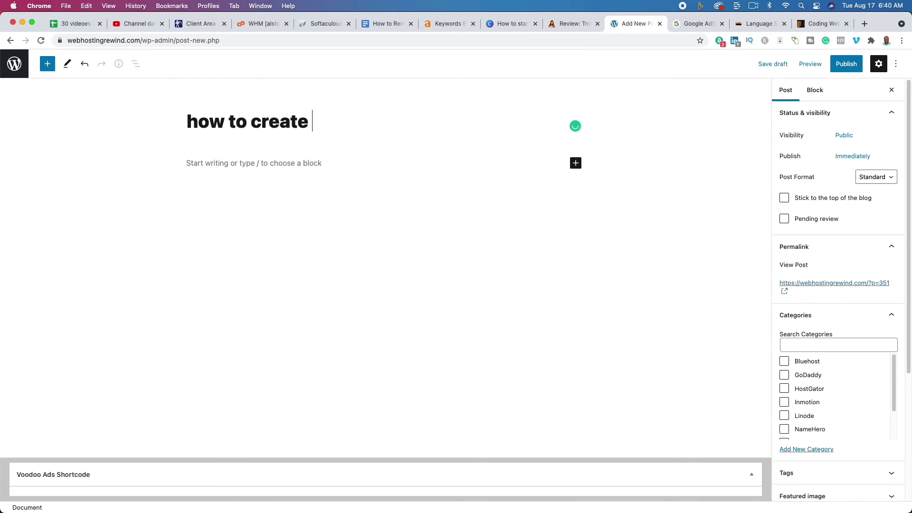
type("your own fr")
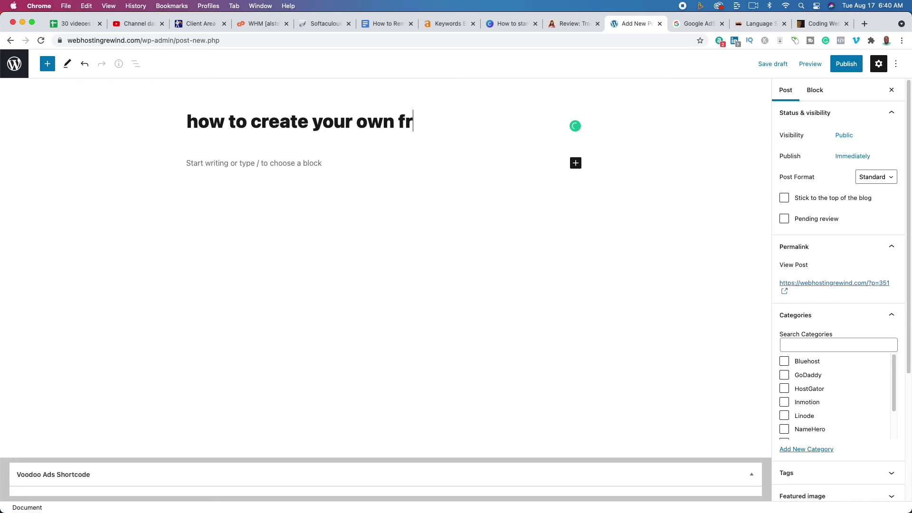
type("ameworj")
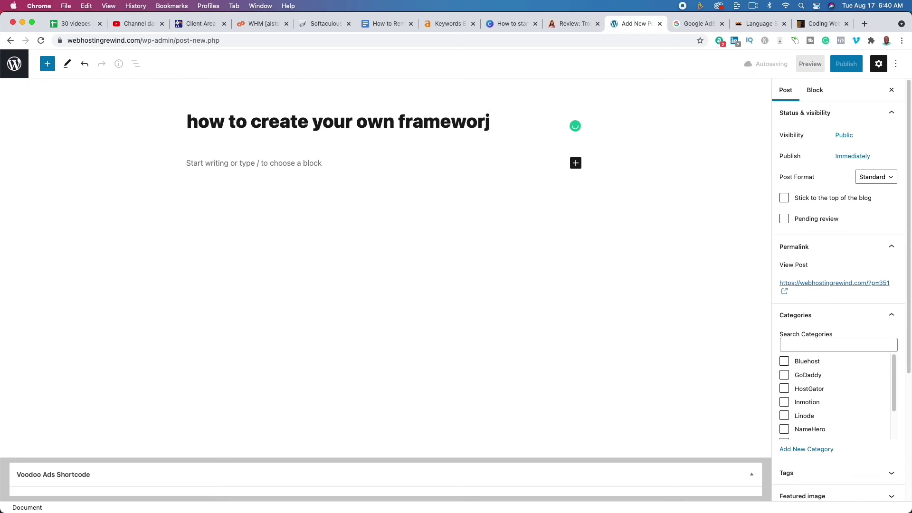
key("BackSpace")
type("k")
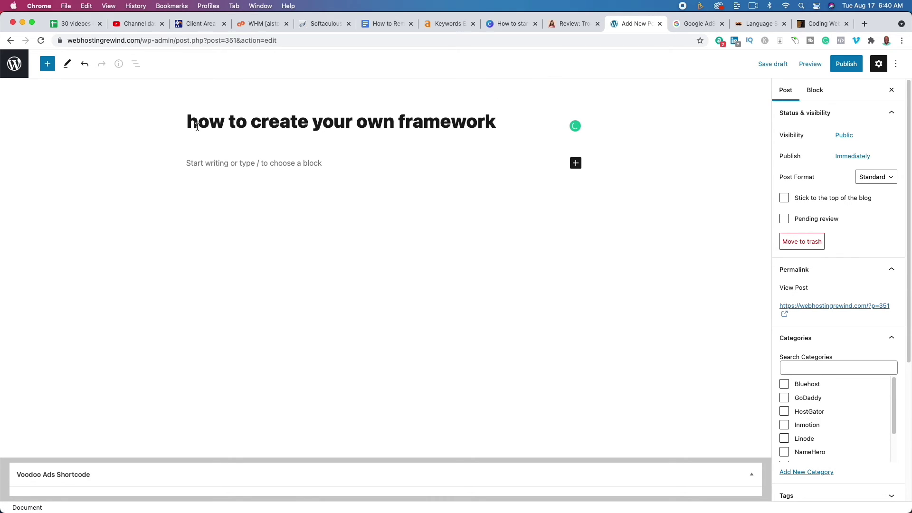
Capitalise every word so the title reads 'How To Create Your Own Framework'.
left_click_drag(187, 126, 234, 126)
type("How ")
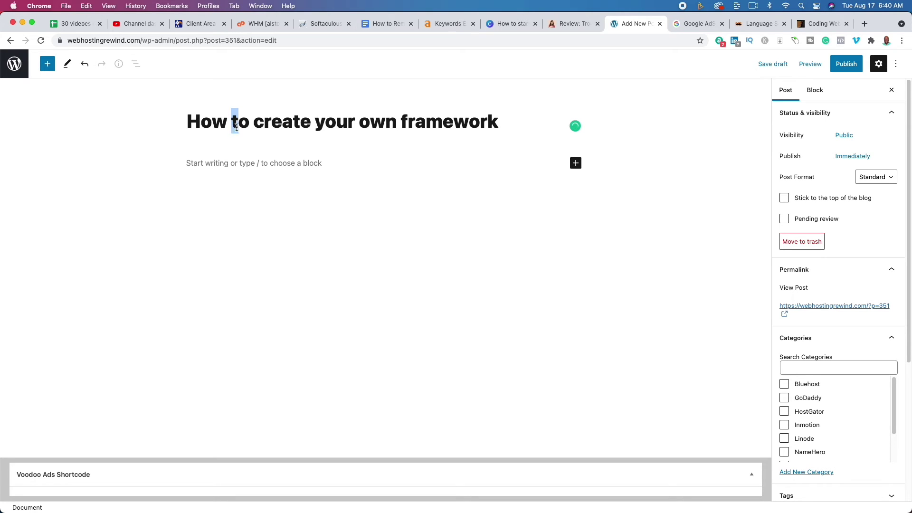
type("T")
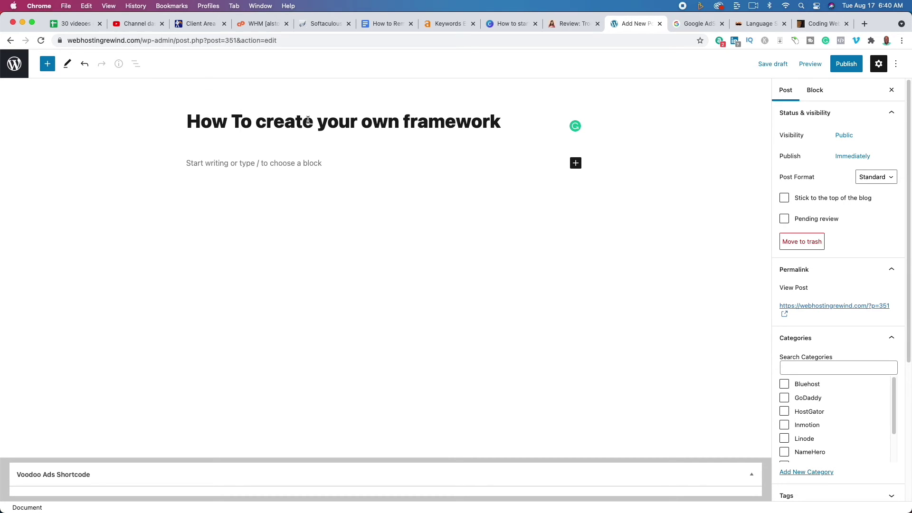
left_click_drag(255, 123, 266, 122)
type("C")
left_click(329, 125)
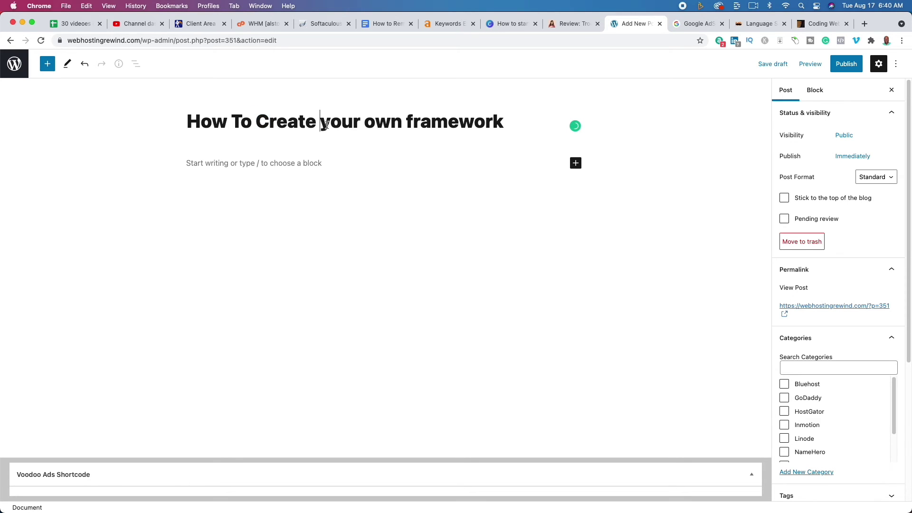
left_click_drag(320, 124, 413, 126)
type("YO")
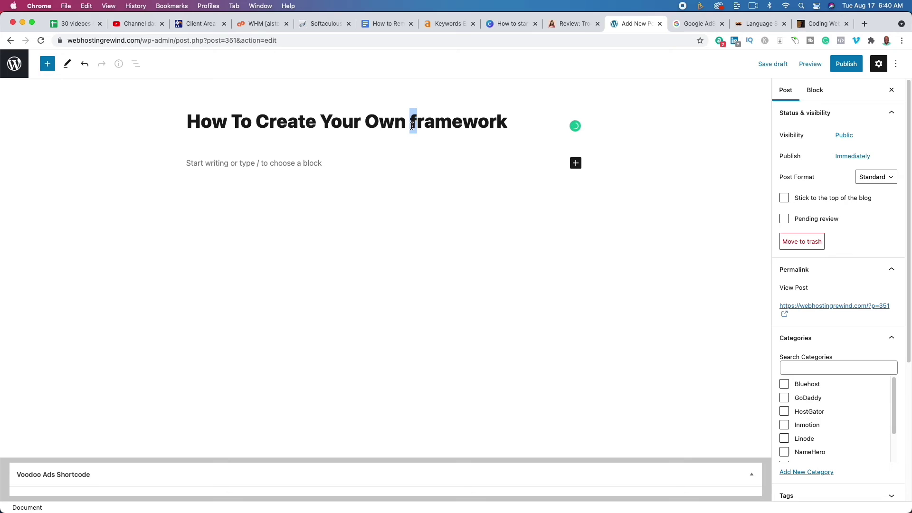
type("F")
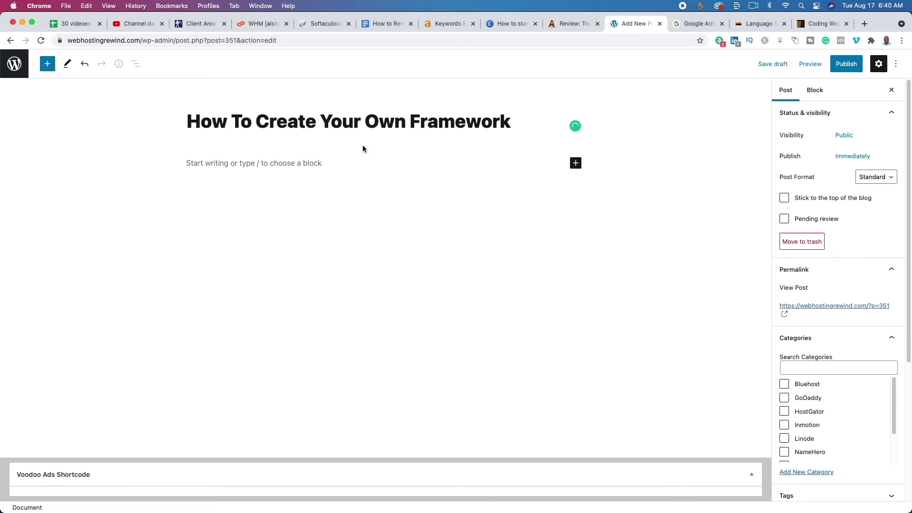
left_click(332, 166)
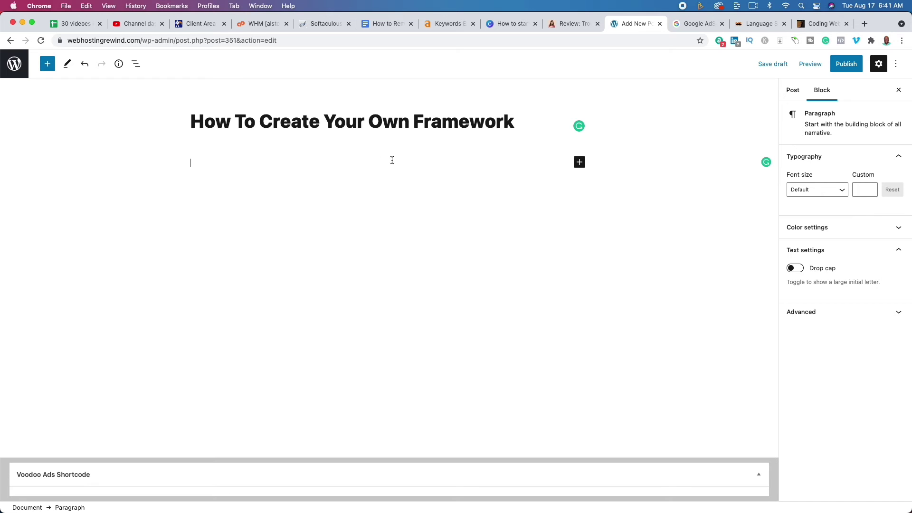
left_click_drag(419, 123, 414, 125)
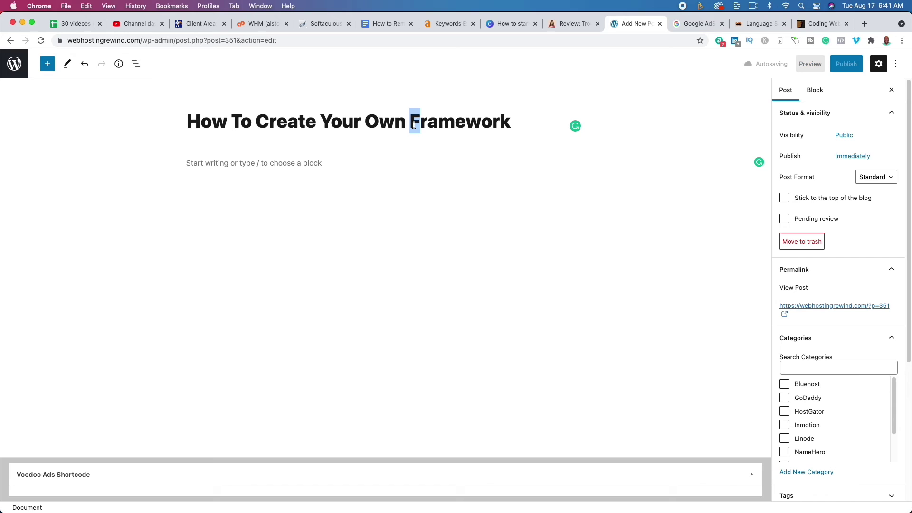
left_click(414, 125)
type("F")
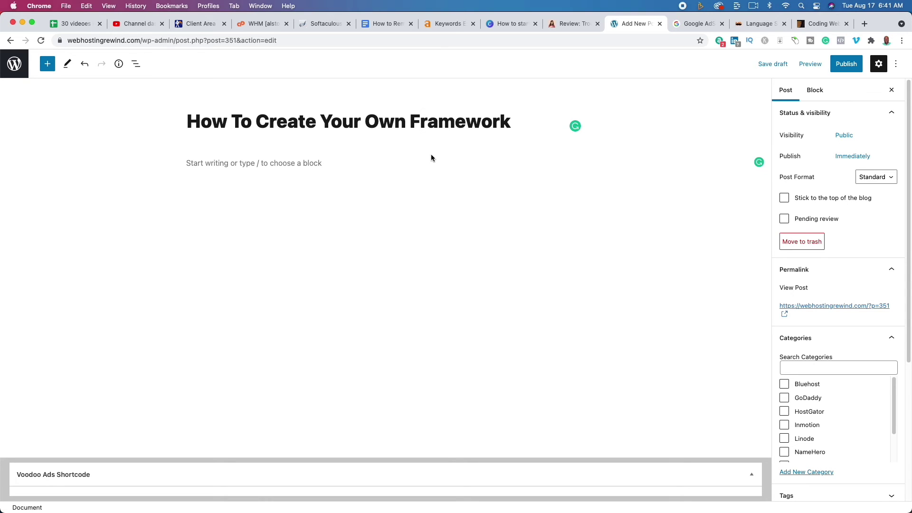
left_click(280, 164)
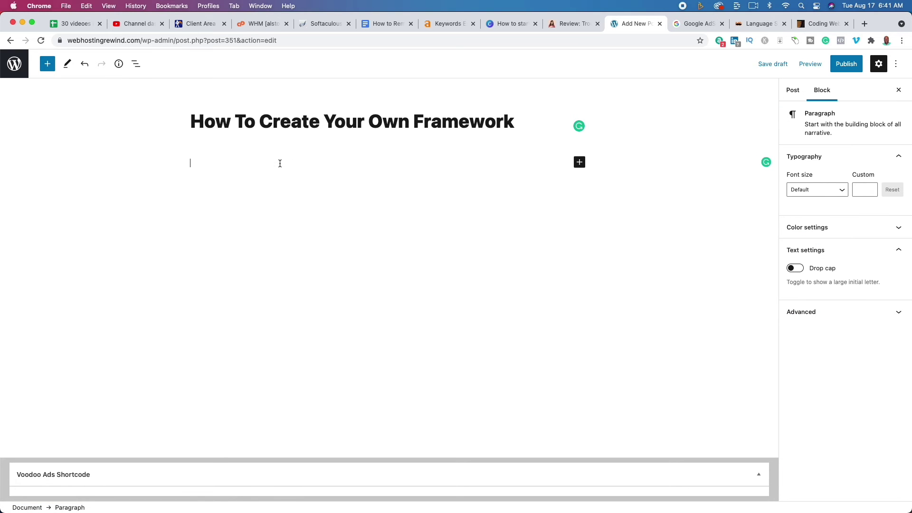
Type the outline lines How, what, when, where, why and how as separate paragraphs.
type("How")
key("Return")
type("what")
key("Return")
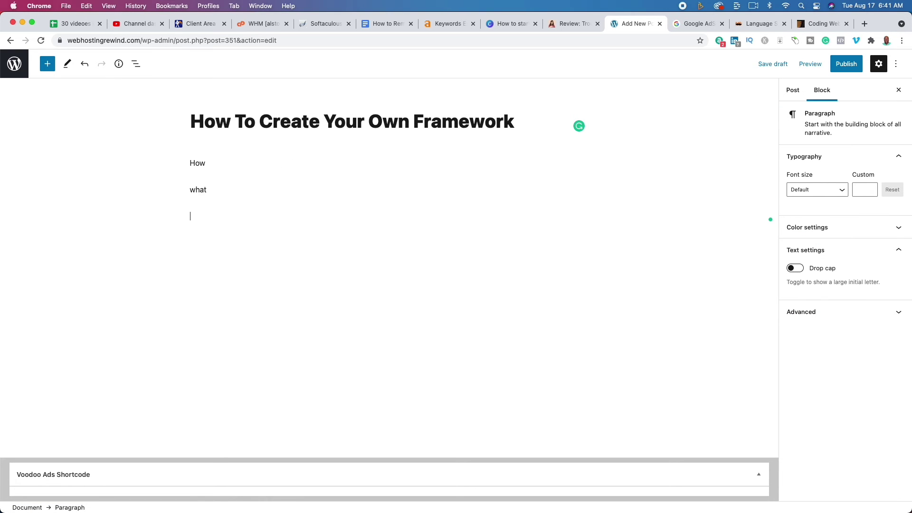
type("when")
key("Return")
type("where")
key("Return")
type("why")
type("how")
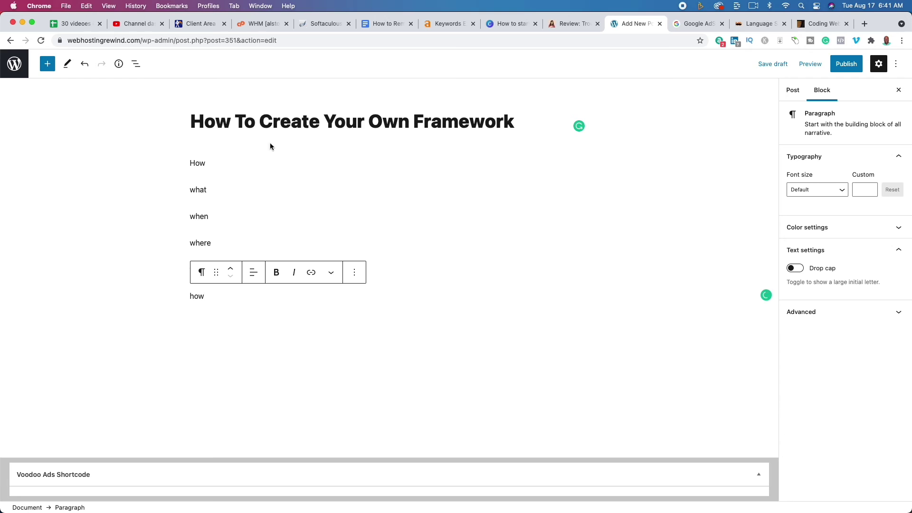
left_click_drag(234, 122, 421, 126)
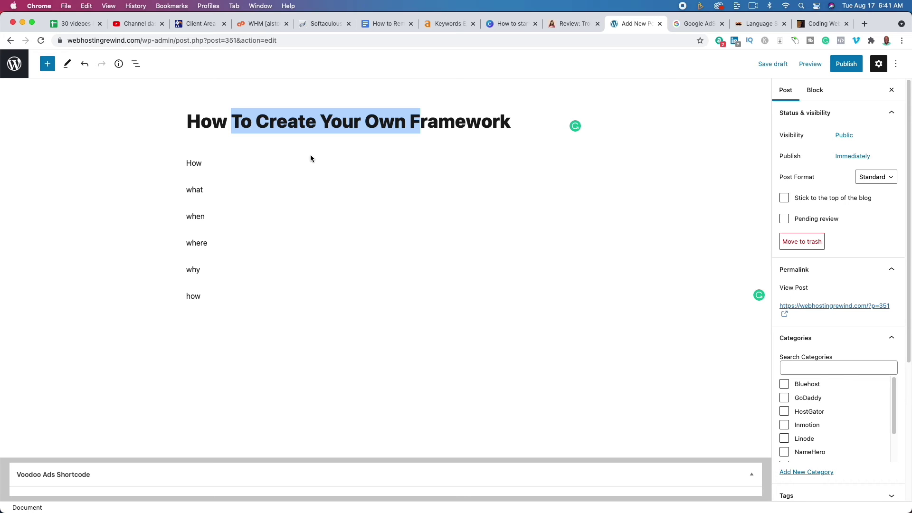
Extend the lines to 'How to create a framework' and 'what is a framework', fixing the spelling.
left_click(242, 164)
type("to create")
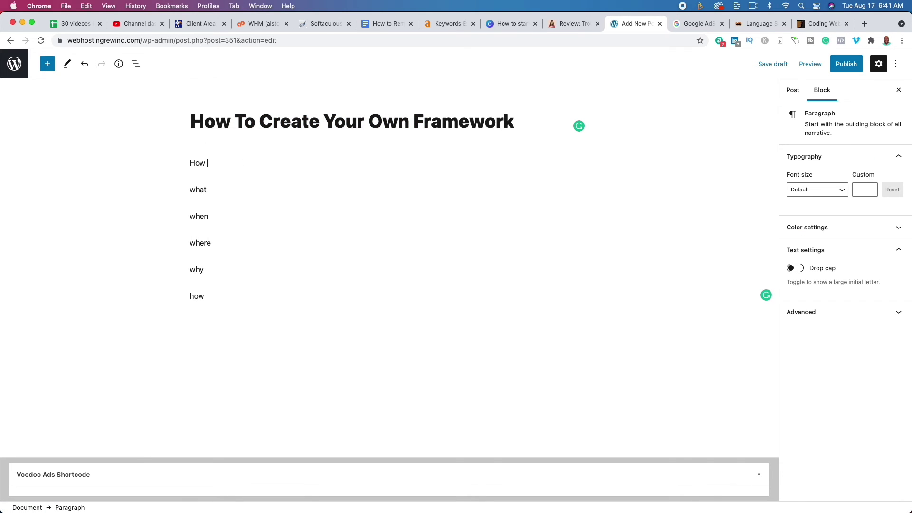
type(" a framewrk")
left_click(236, 186)
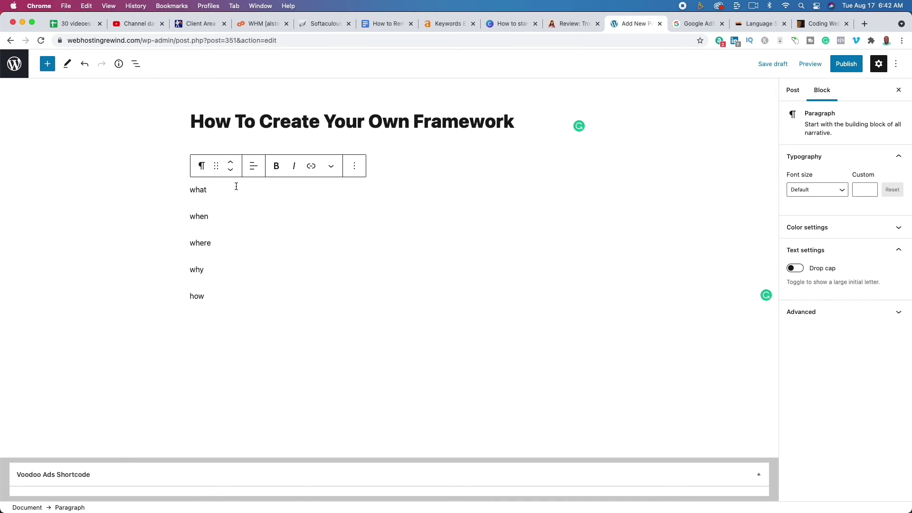
type("is a framw")
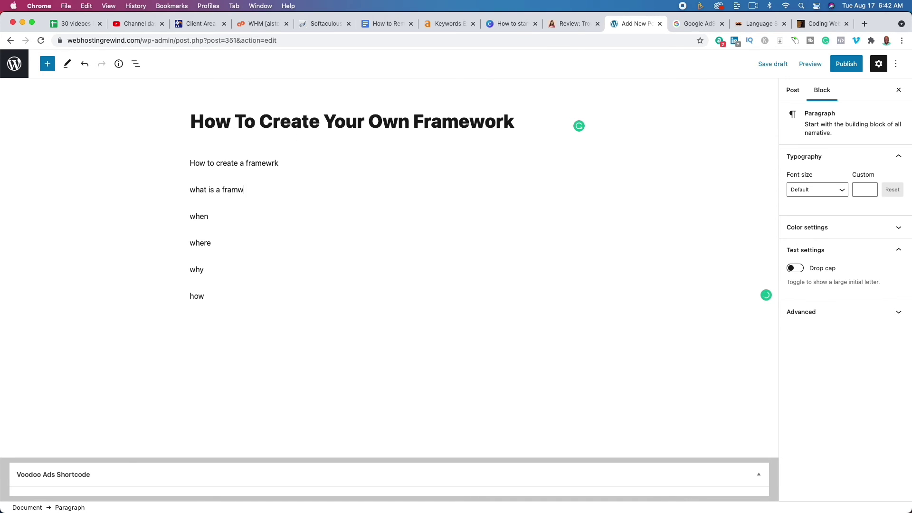
type("ork")
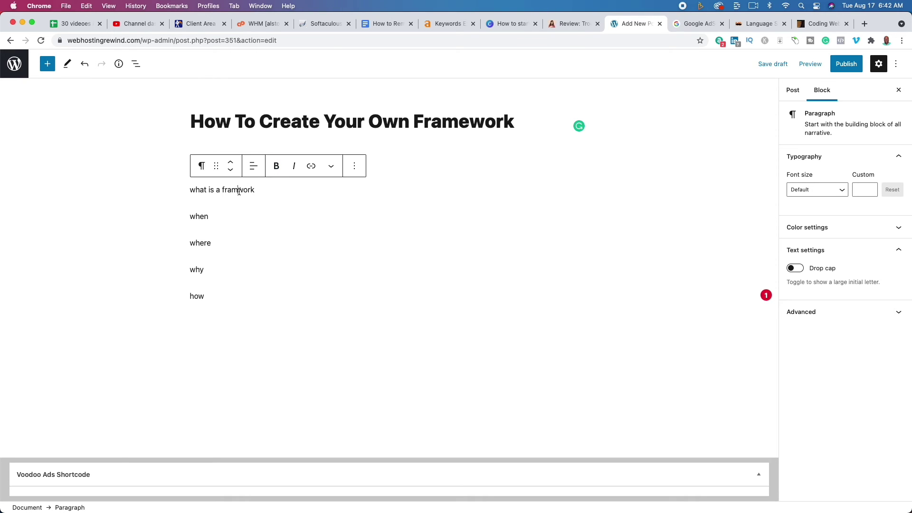
left_click(301, 216)
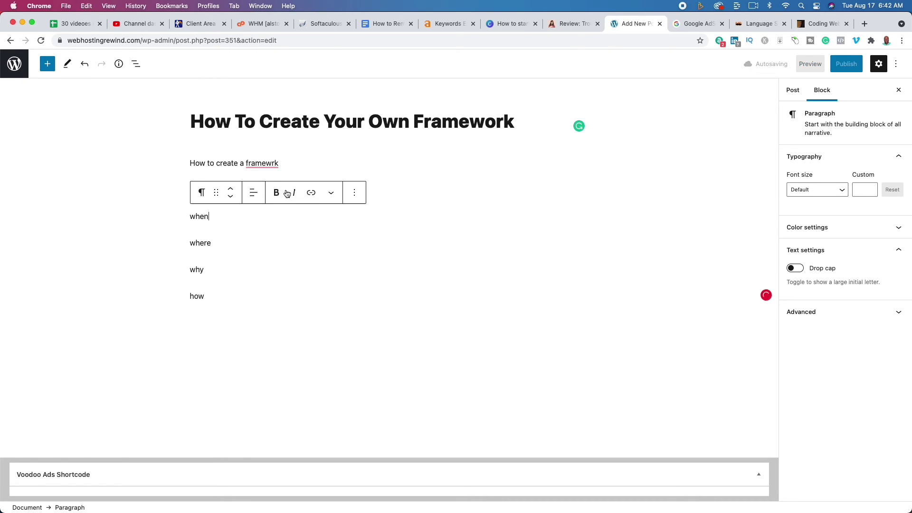
left_click(266, 179)
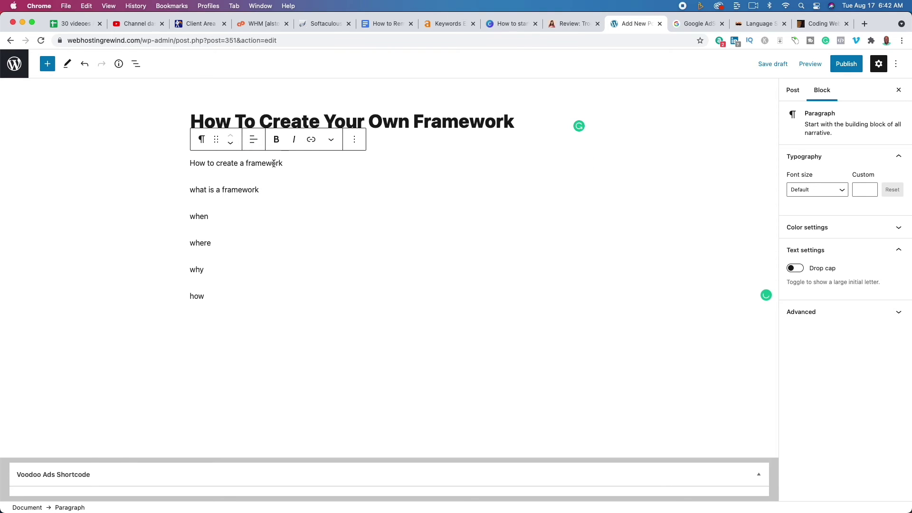
key("shift+alt+Left")
key("shift+alt+Left")
key("shift+alt+Left")
key("shift+alt+Left")
key("shift+alt+Left")
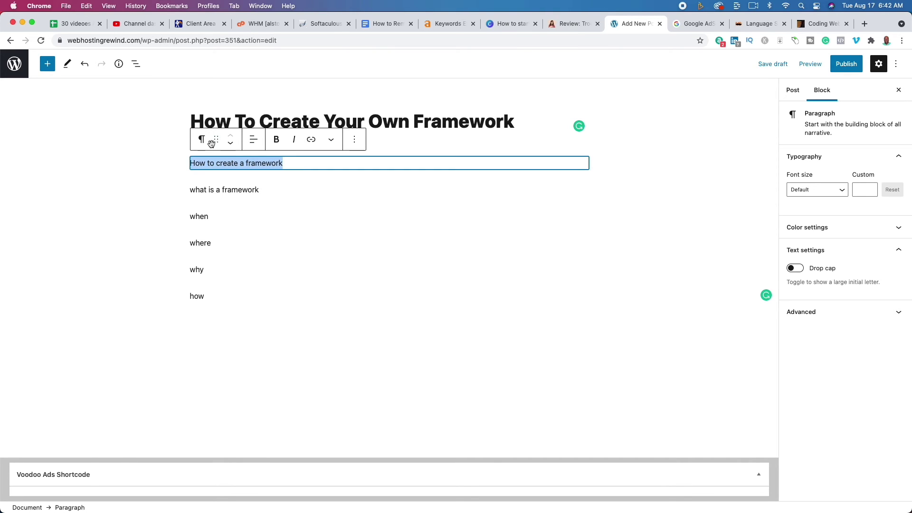
Make 'How to create a framework' an H2 heading and show the post-wide settings.
left_click(201, 139)
left_click(232, 189)
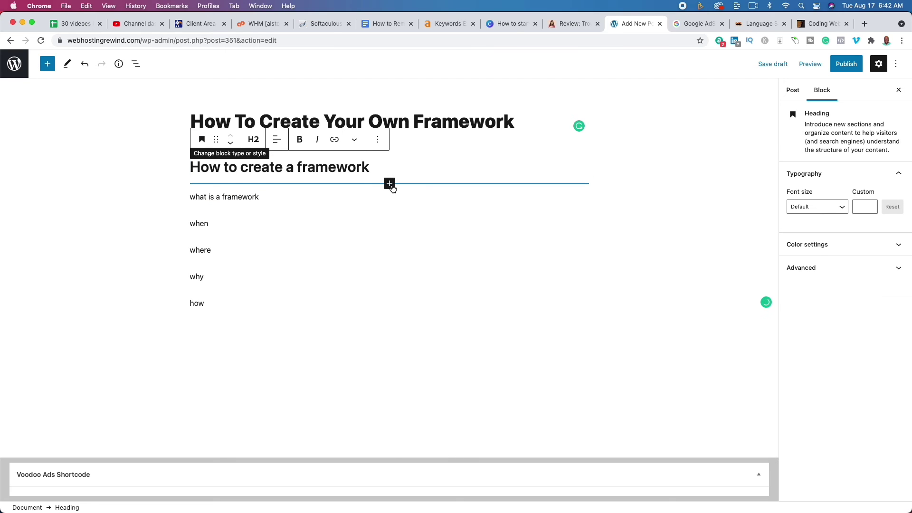
left_click(420, 121)
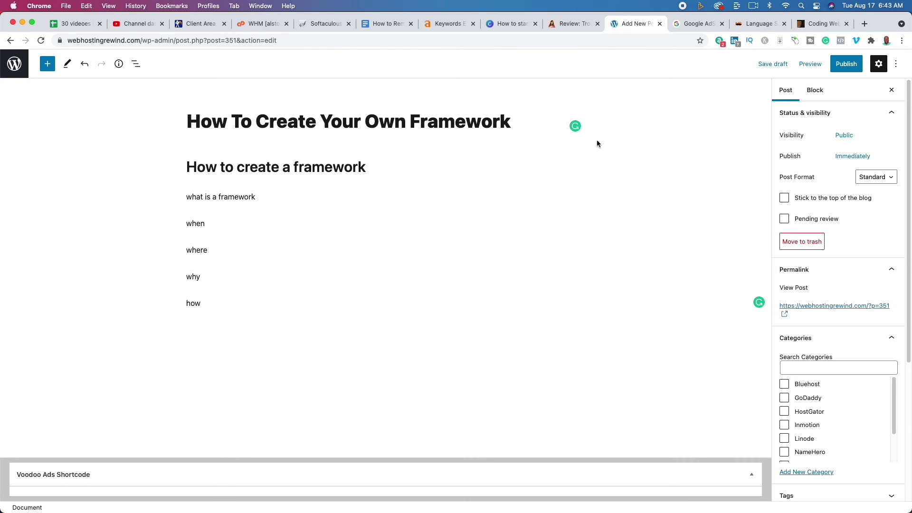
View the fourth Canva Steps slide, then close the book review tab.
left_click(521, 29)
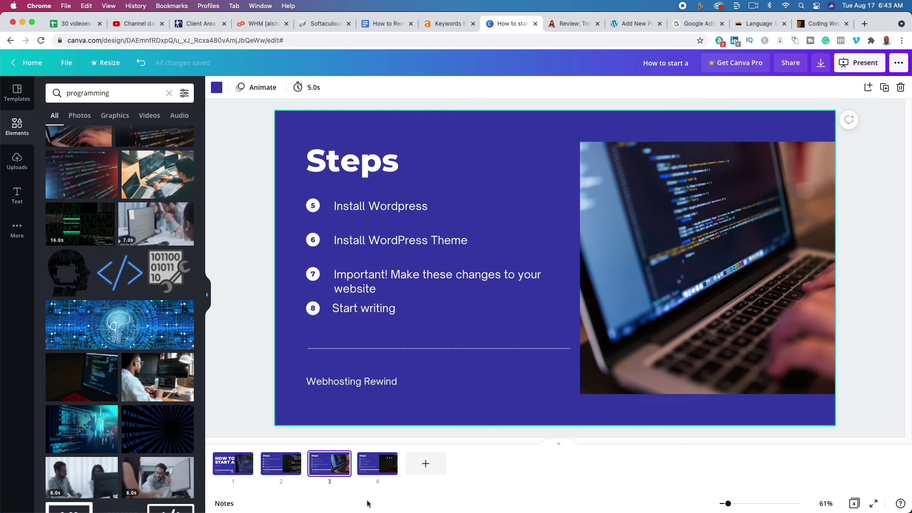
left_click(368, 472)
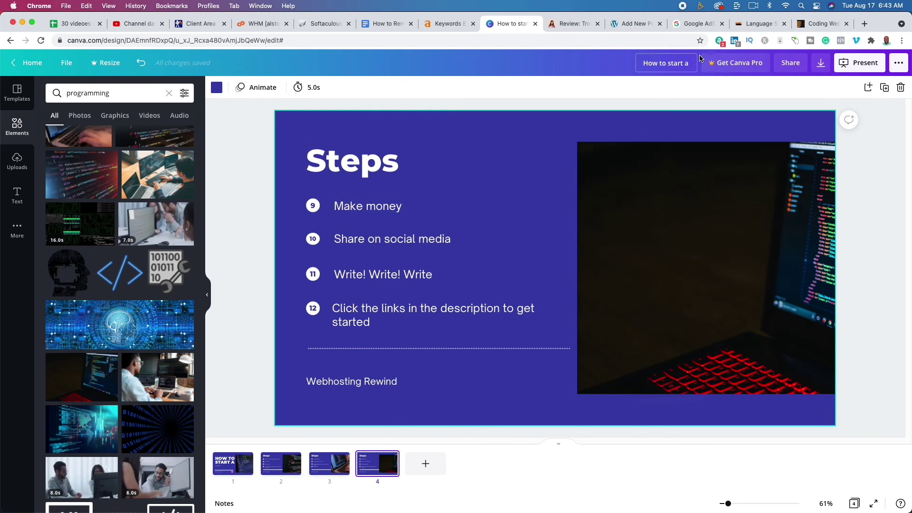
left_click(578, 24)
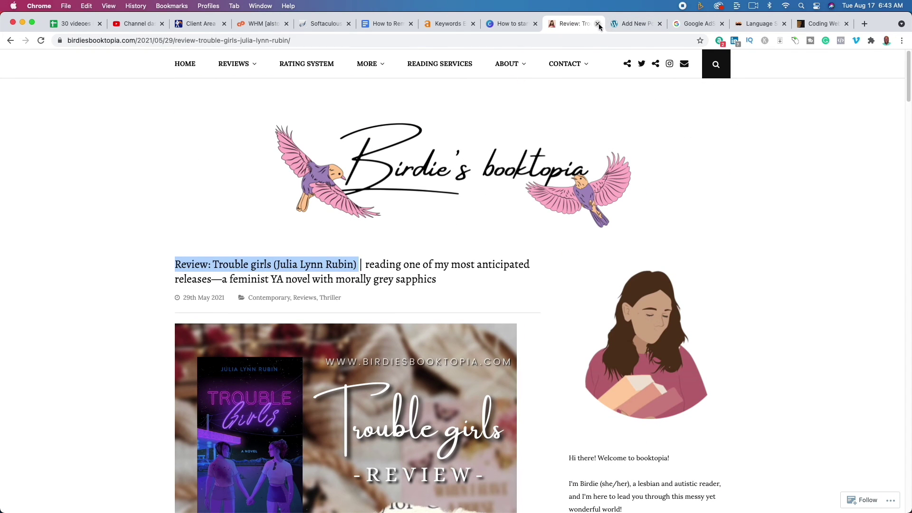
left_click(598, 24)
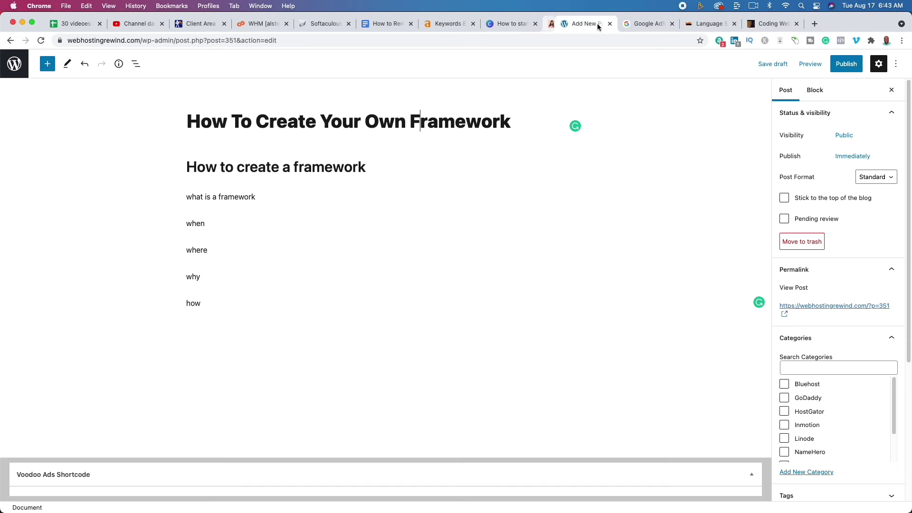
Scroll through the Language Server Protocol article and jump back to its top.
left_click(689, 30)
scroll(420, 287, "down", 20)
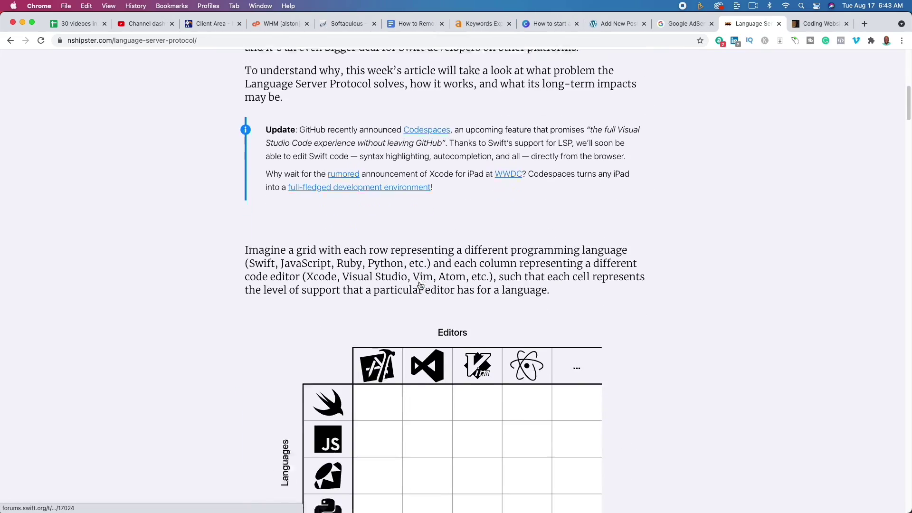
scroll(420, 285, "down", 15)
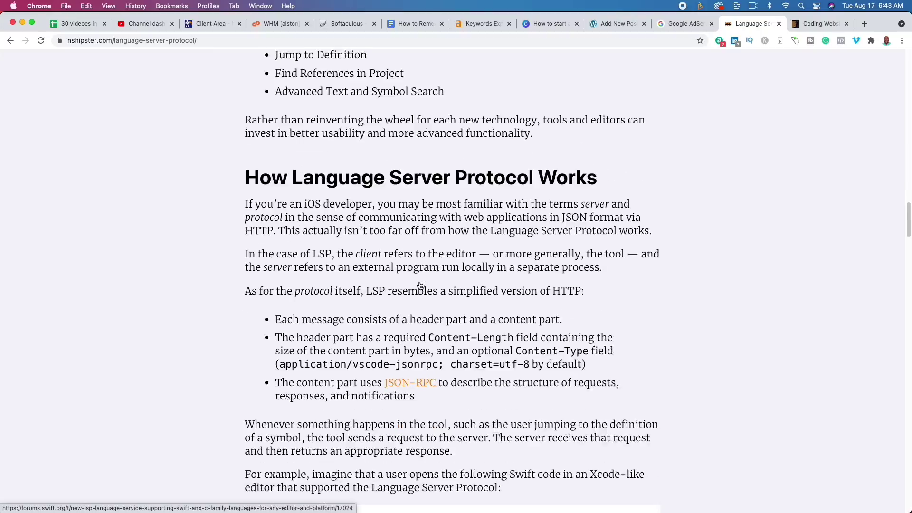
key("Home")
Search the web for 'google adsn' and open the Google AdSense start page.
left_click(483, 38)
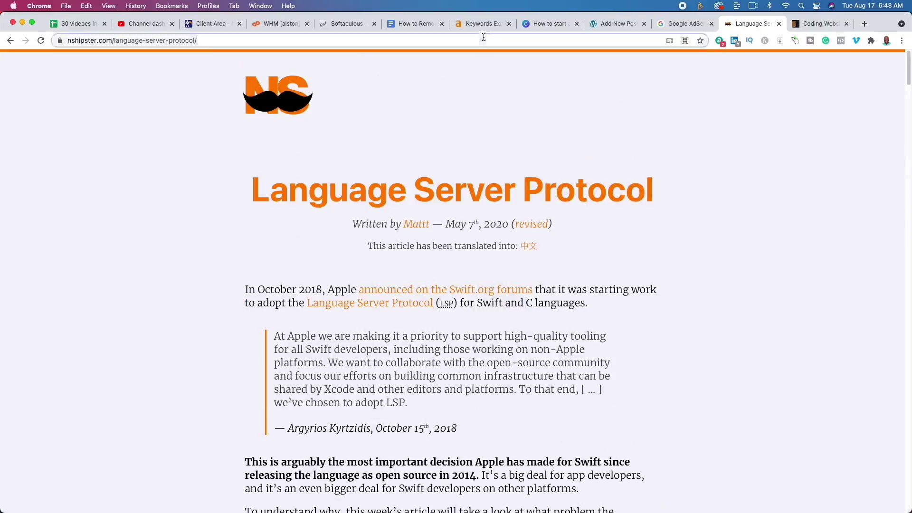
type("google adsn")
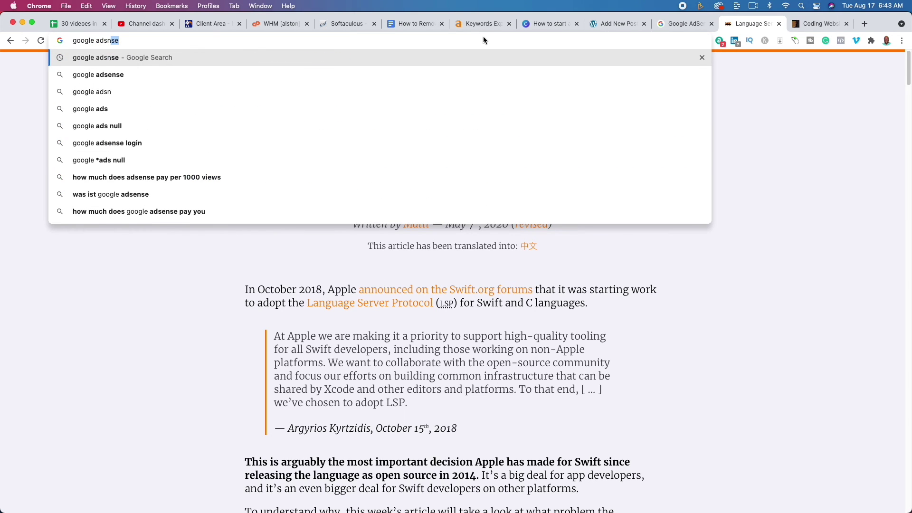
key("Return")
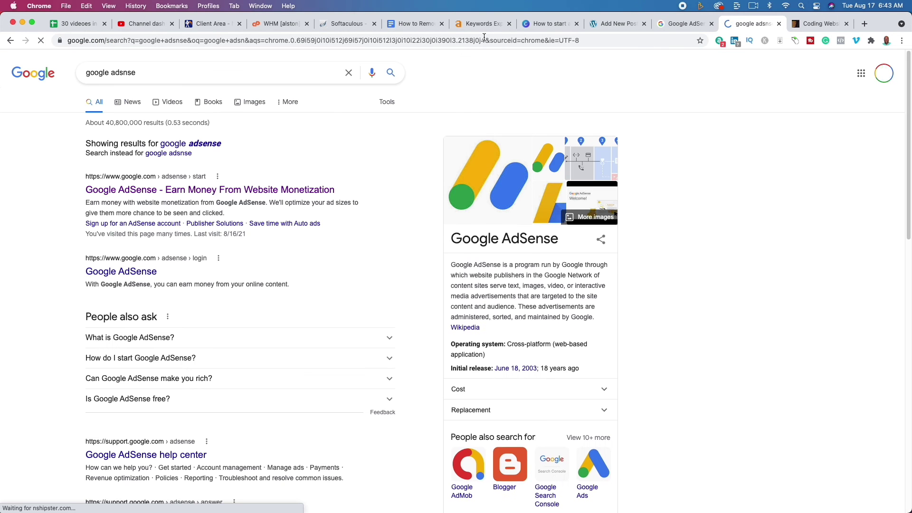
left_click(162, 196)
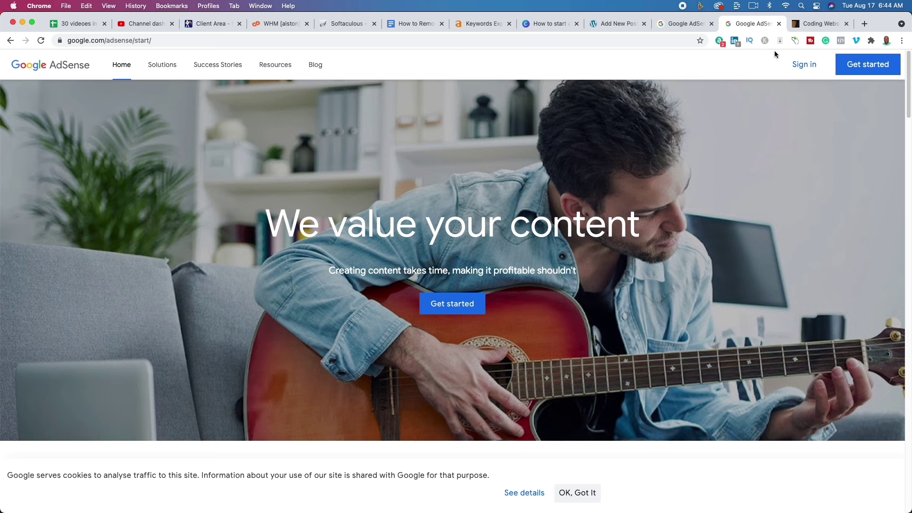
Glance at the ThemeForest coding themes and AdSense tabs, then return to the WordPress framework draft.
left_click(815, 28)
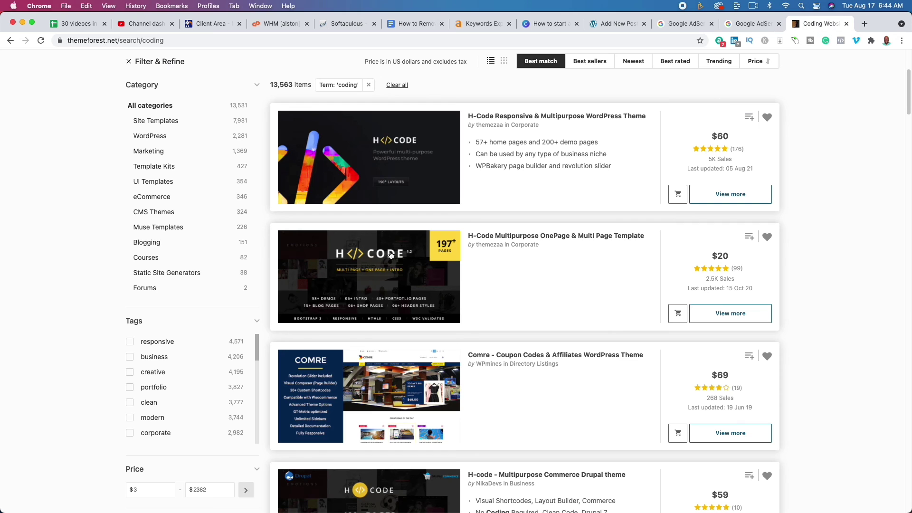
left_click(751, 23)
left_click(674, 27)
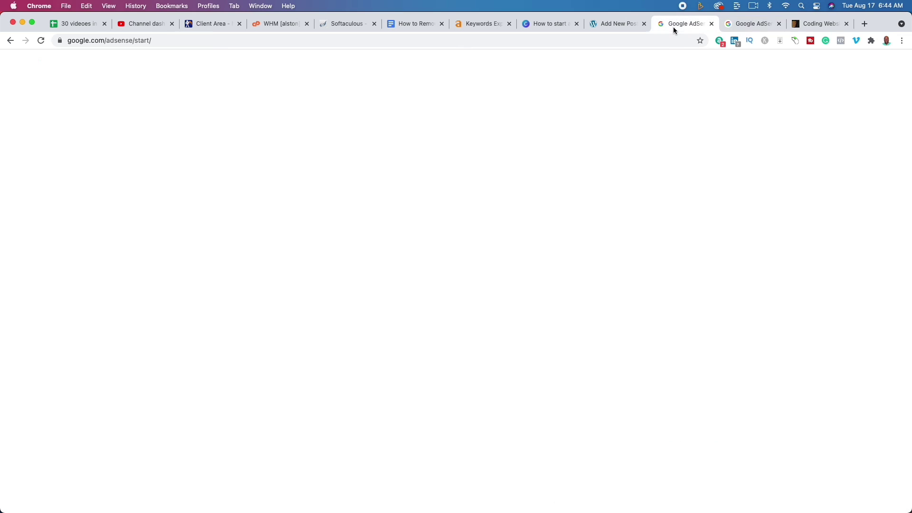
left_click(609, 24)
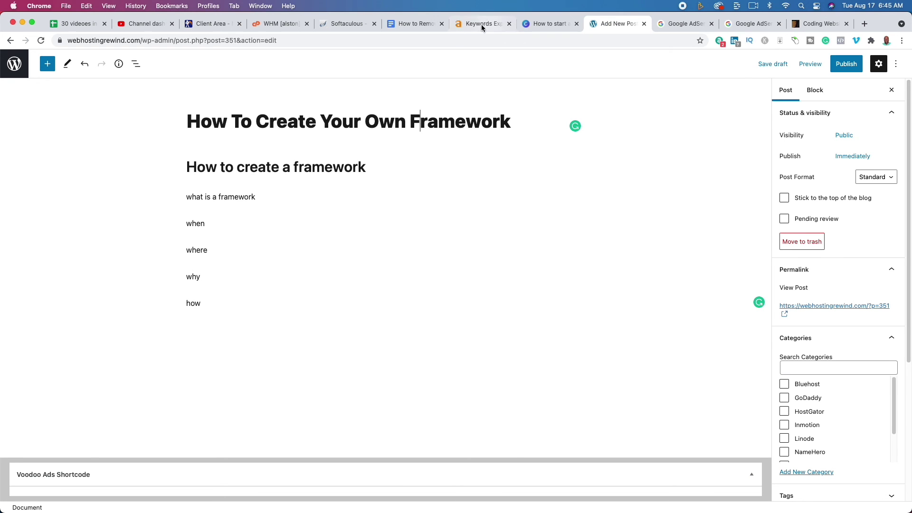
left_click(537, 22)
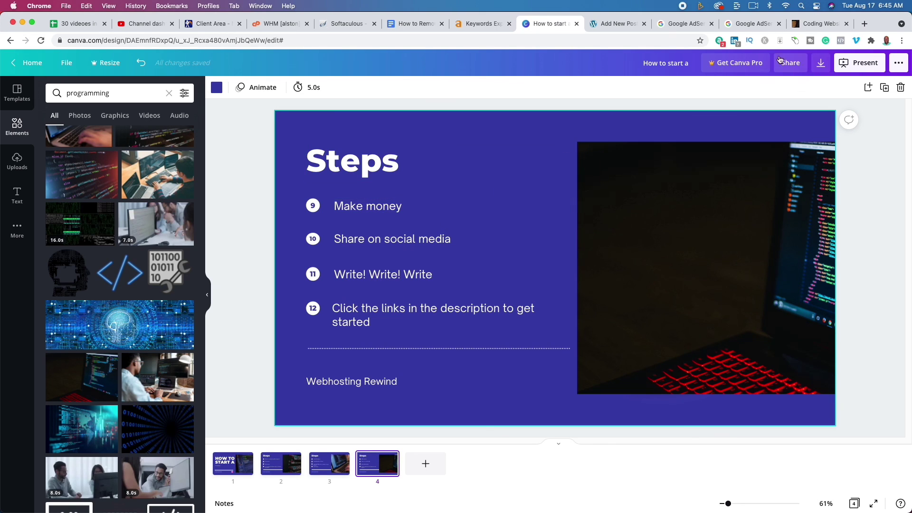
left_click(623, 25)
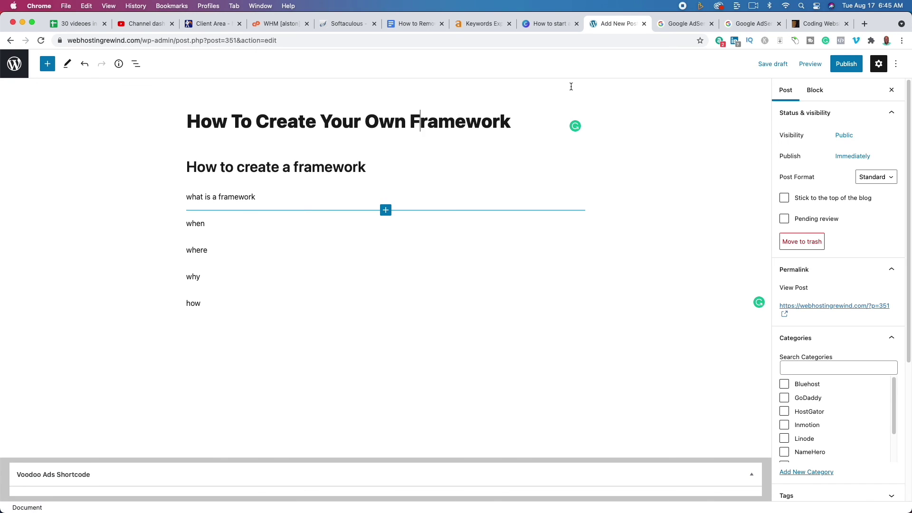
left_click(551, 26)
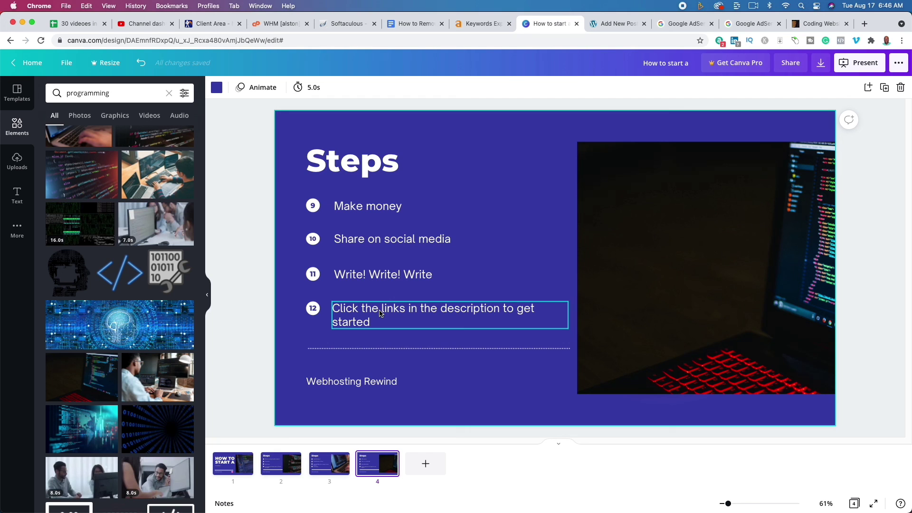
left_click(814, 25)
scroll(604, 382, "down", 5)
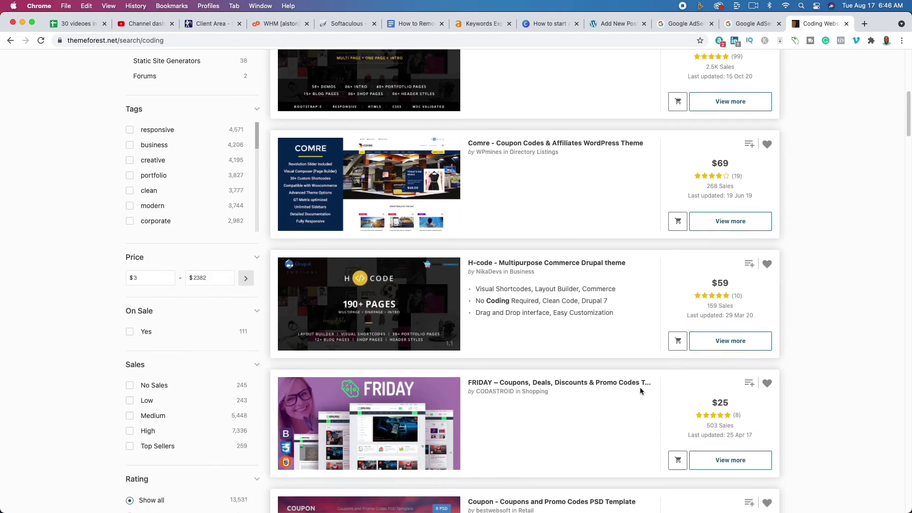
scroll(640, 387, "up", 8)
scroll(640, 387, "up", 2)
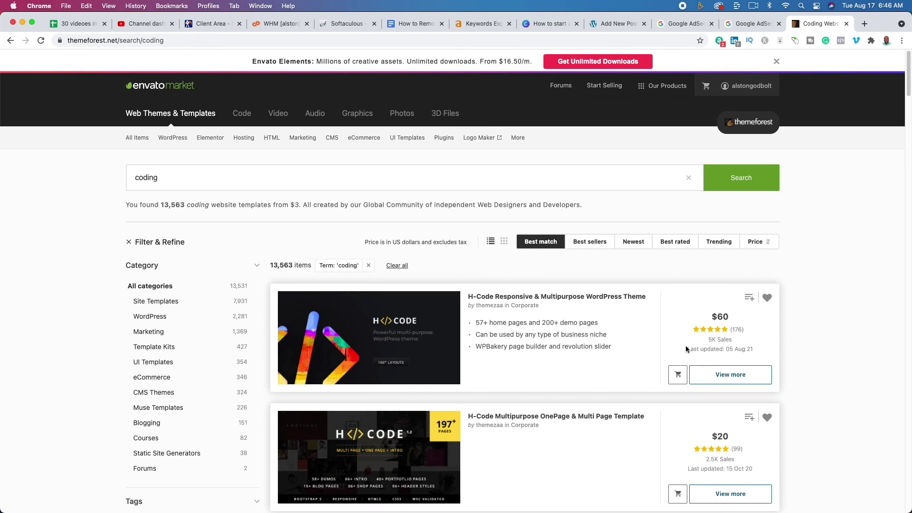
left_click(749, 25)
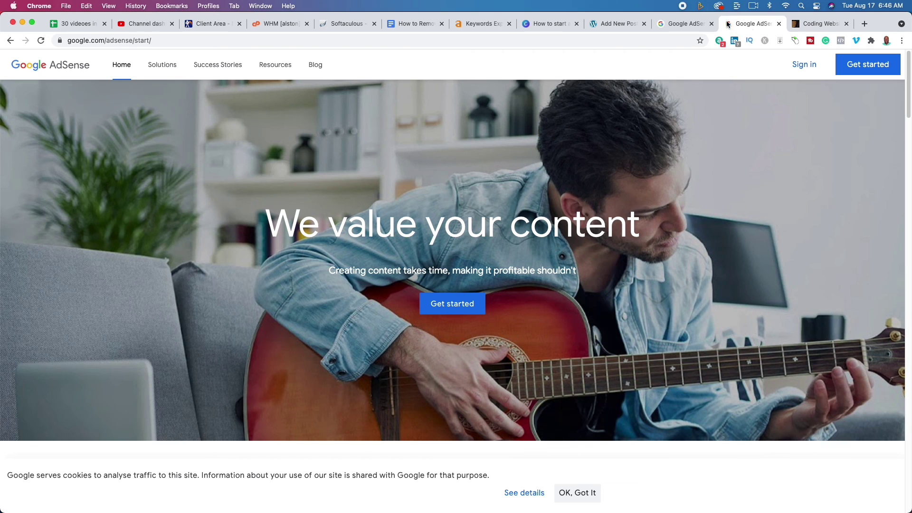
left_click(613, 23)
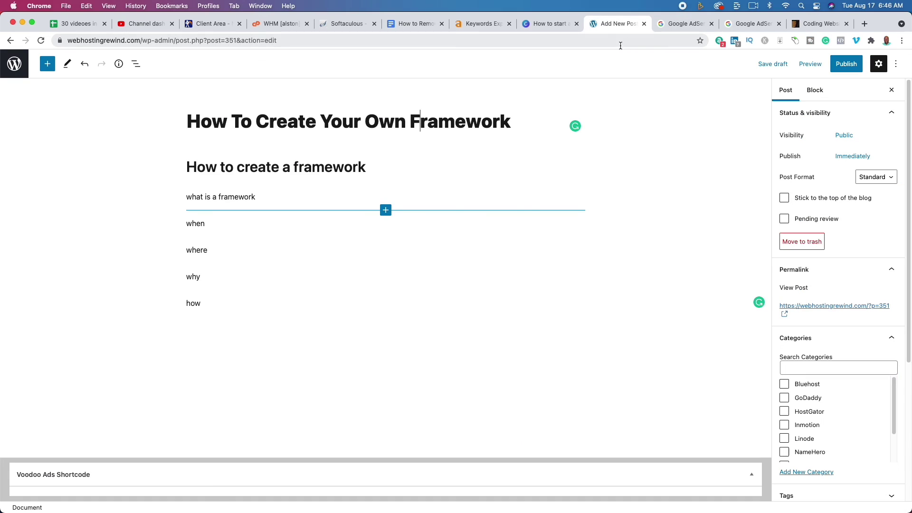